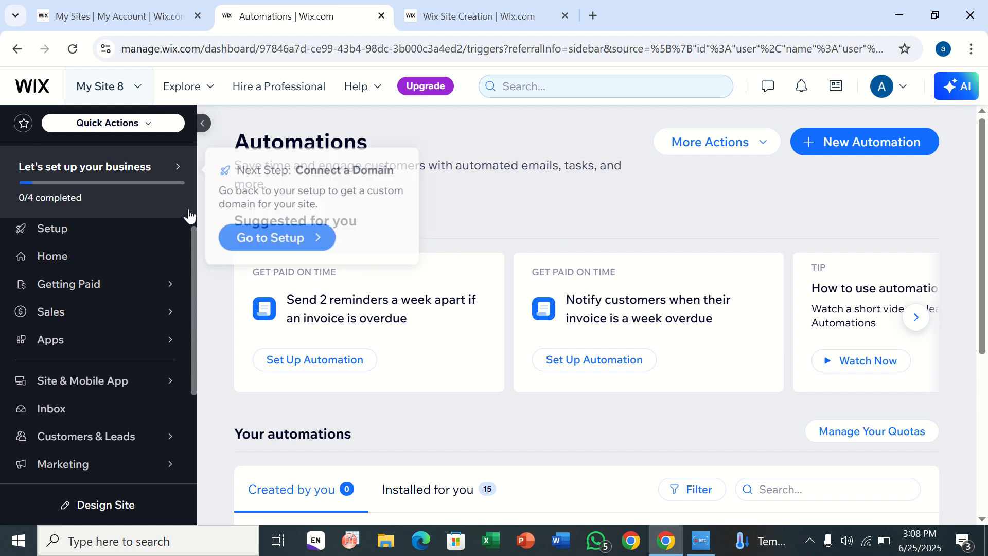
Go to the site dashboard's home page and open the App Market
{"action": "scroll", "coordinate": [151, 265], "scroll_direction": "up", "scroll_amount": 1}
{"action": "left_click", "coordinate": [151, 265]}
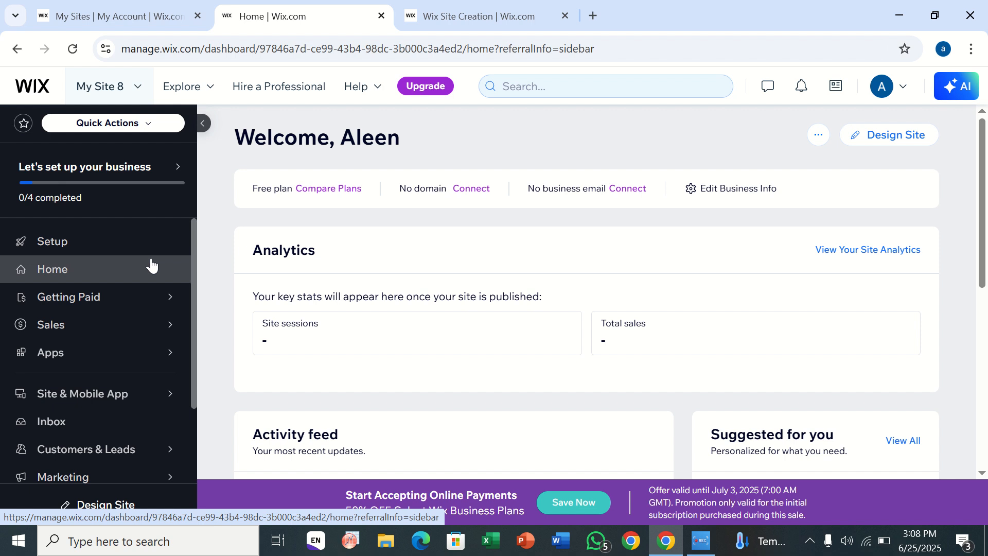
{"action": "scroll", "coordinate": [126, 337], "scroll_direction": "down", "scroll_amount": 1}
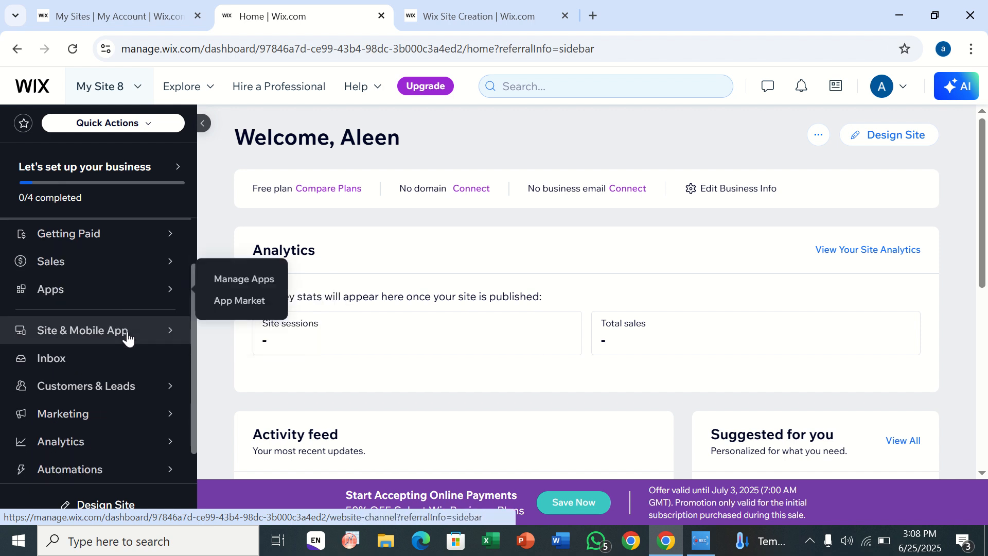
{"action": "mouse_move", "coordinate": [128, 339]}
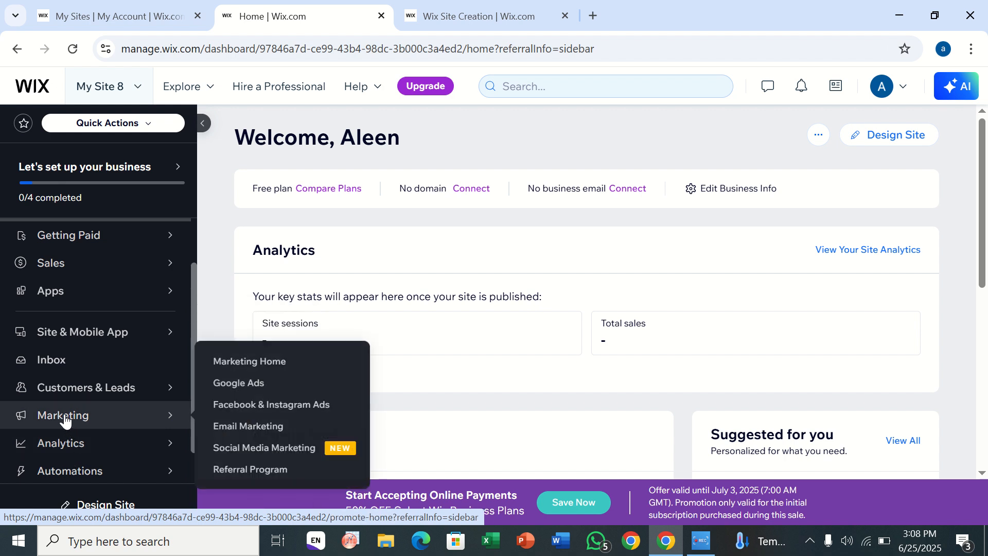
{"action": "scroll", "coordinate": [66, 403], "scroll_direction": "down", "scroll_amount": 1}
{"action": "mouse_move", "coordinate": [62, 287]}
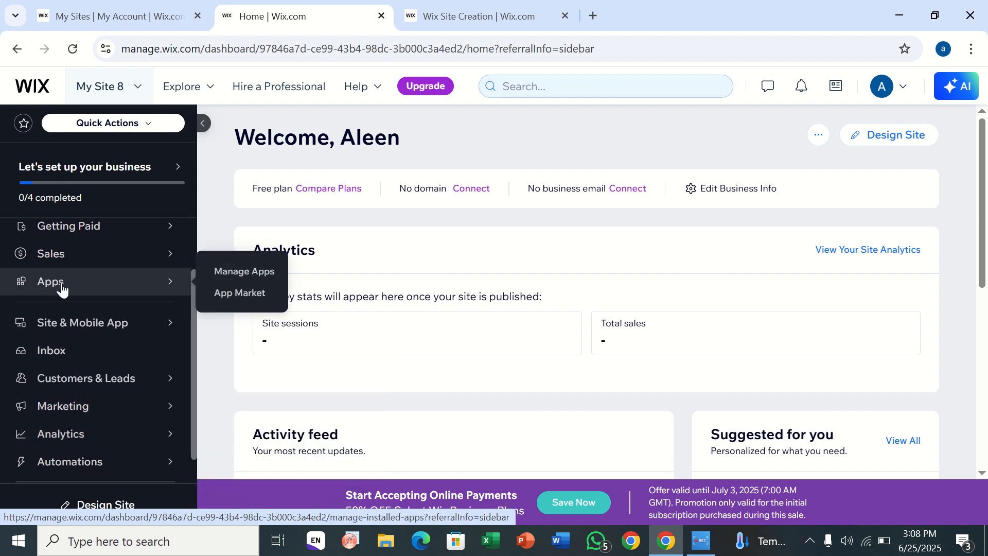
{"action": "left_click", "coordinate": [236, 294]}
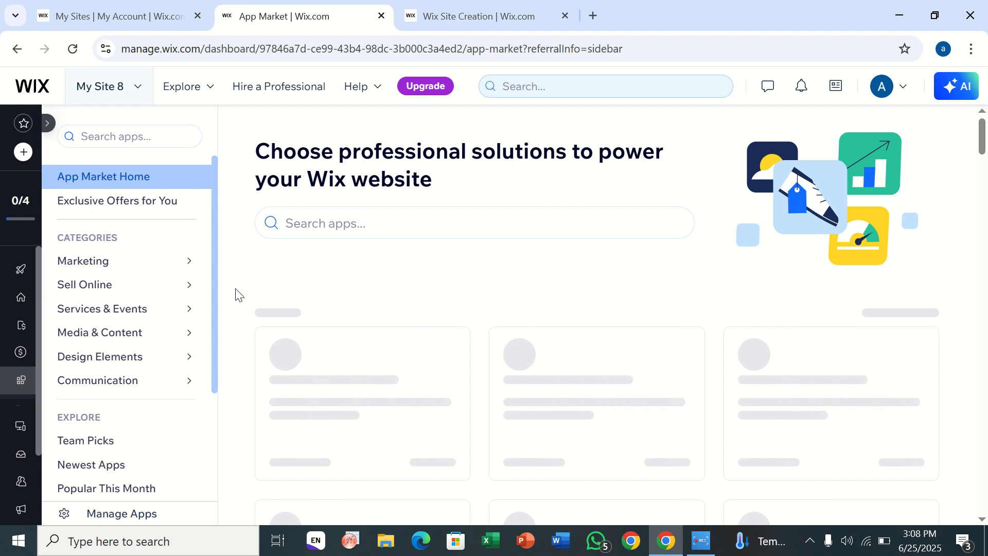
Search the App Market for "courses" and add the Wix Online Programs app to the site
{"action": "left_click", "coordinate": [327, 235]}
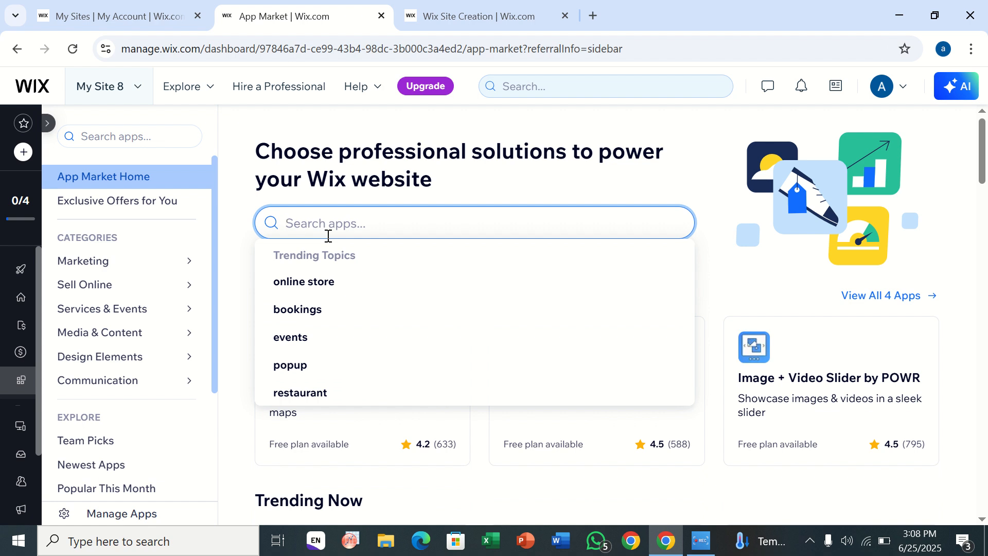
{"action": "type", "text": "c"}
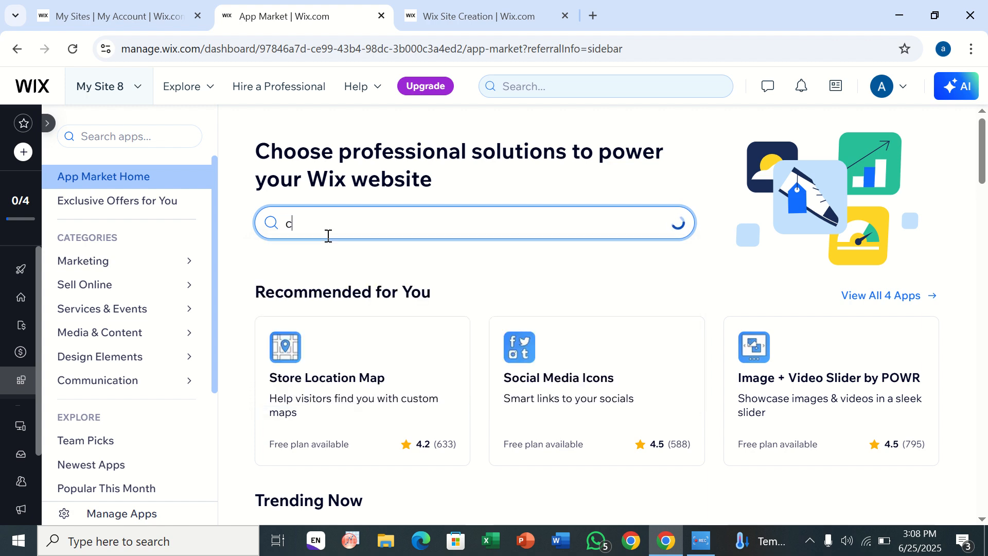
{"action": "type", "text": "ourses"}
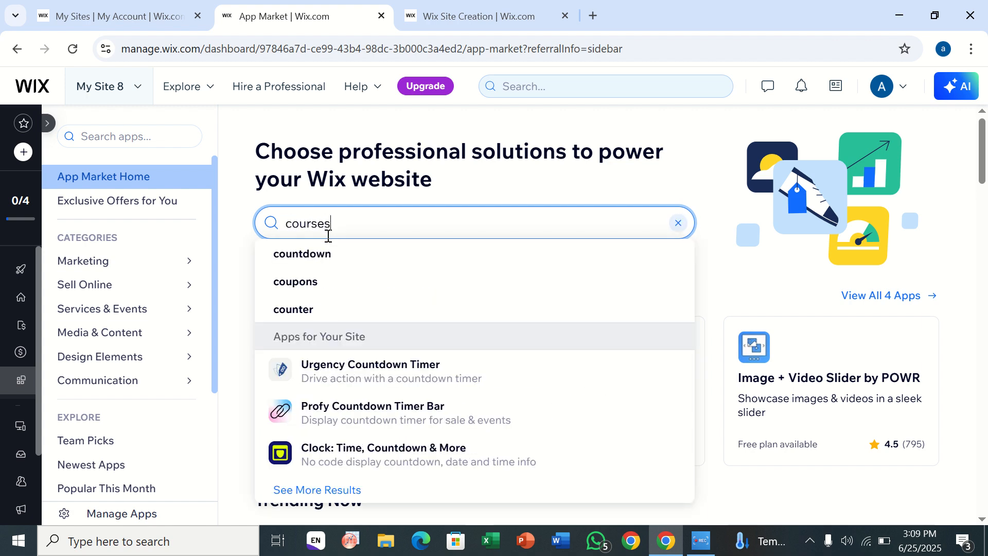
{"action": "key", "text": "Return"}
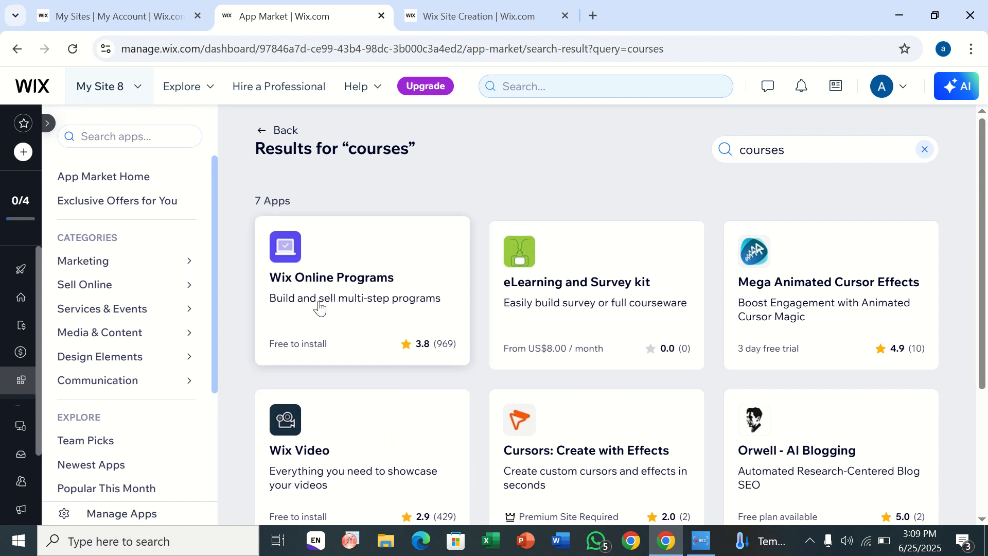
{"action": "scroll", "coordinate": [489, 378], "scroll_direction": "down", "scroll_amount": 3}
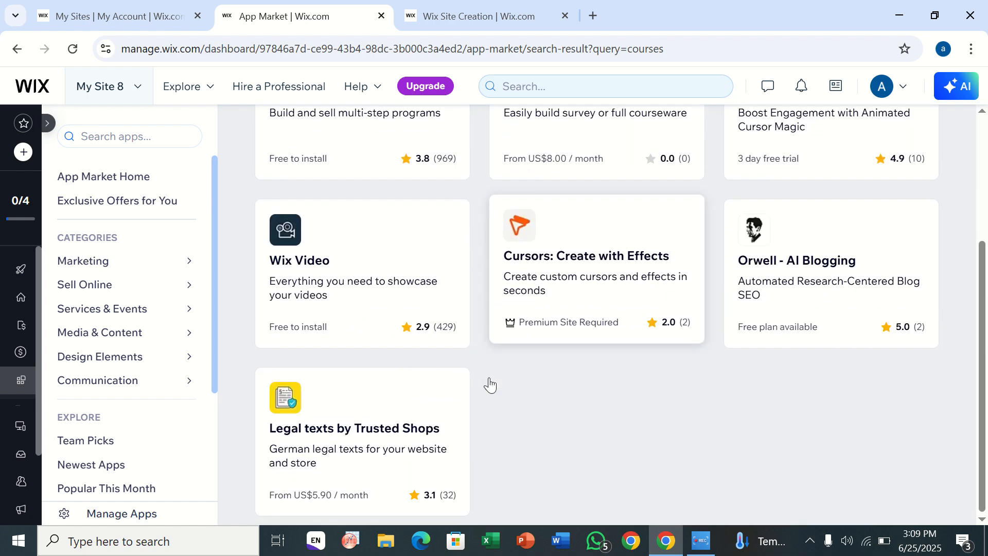
{"action": "scroll", "coordinate": [489, 381], "scroll_direction": "up", "scroll_amount": 4}
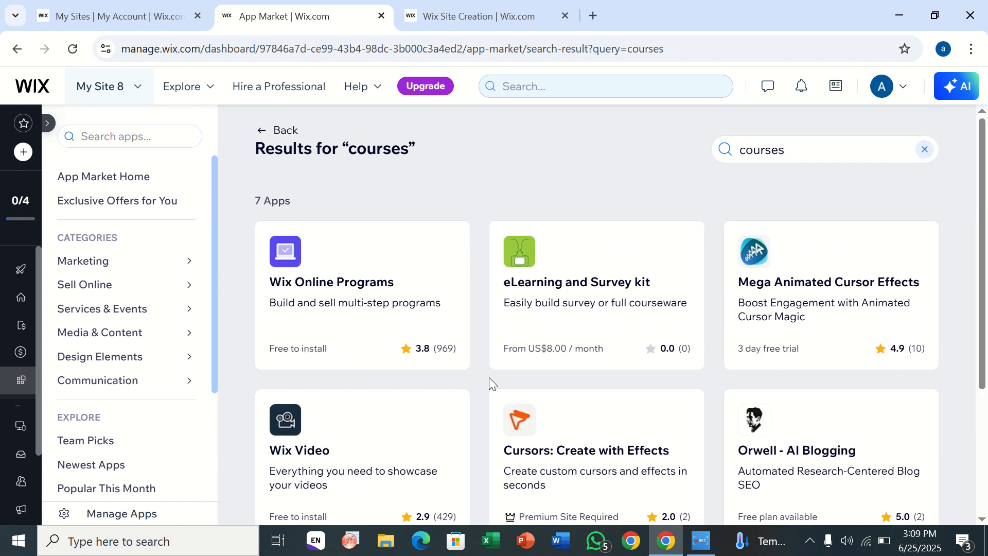
{"action": "left_click", "coordinate": [365, 278]}
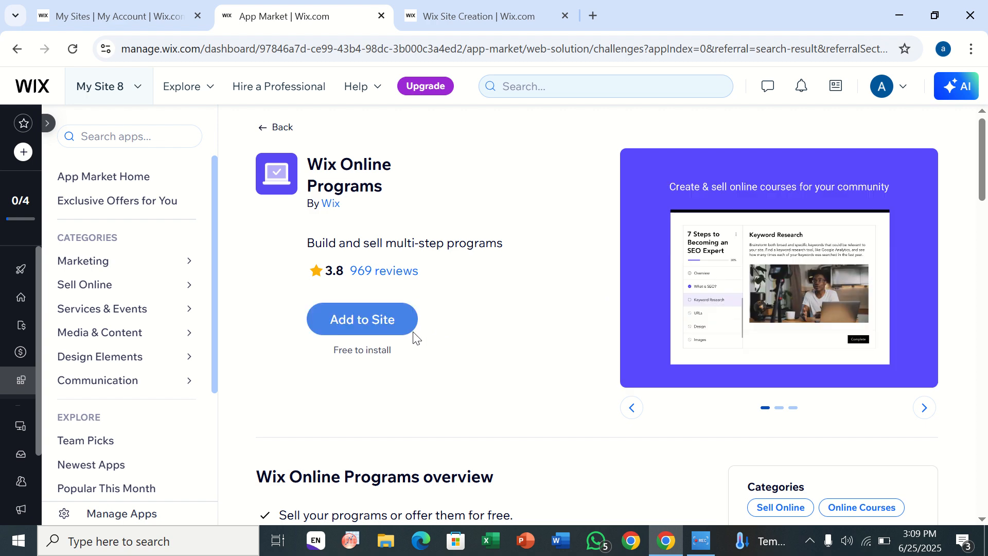
{"action": "left_click", "coordinate": [371, 329]}
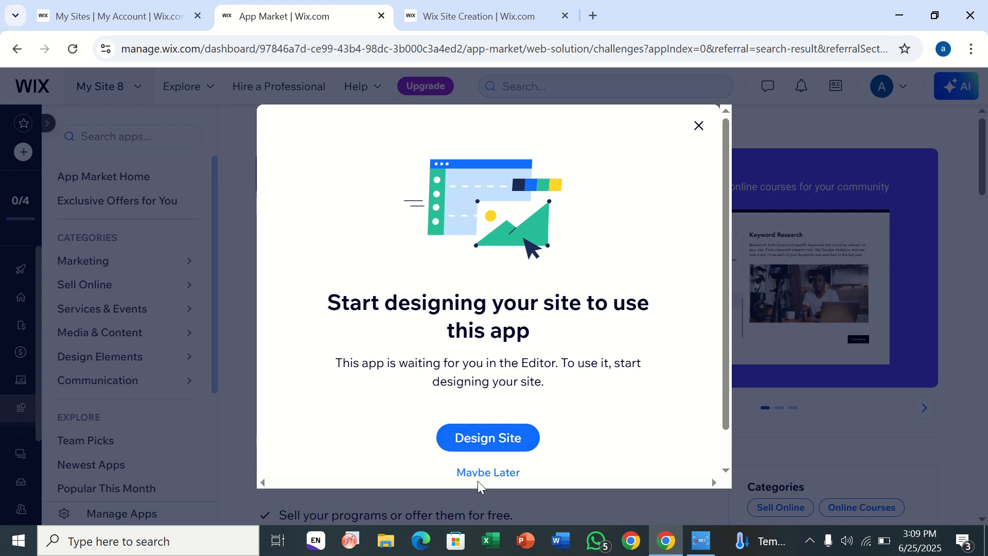
Start designing the site from the first template under Most Popular Website Templates, and dismiss the AI content offer in the editor
{"action": "left_click", "coordinate": [479, 443]}
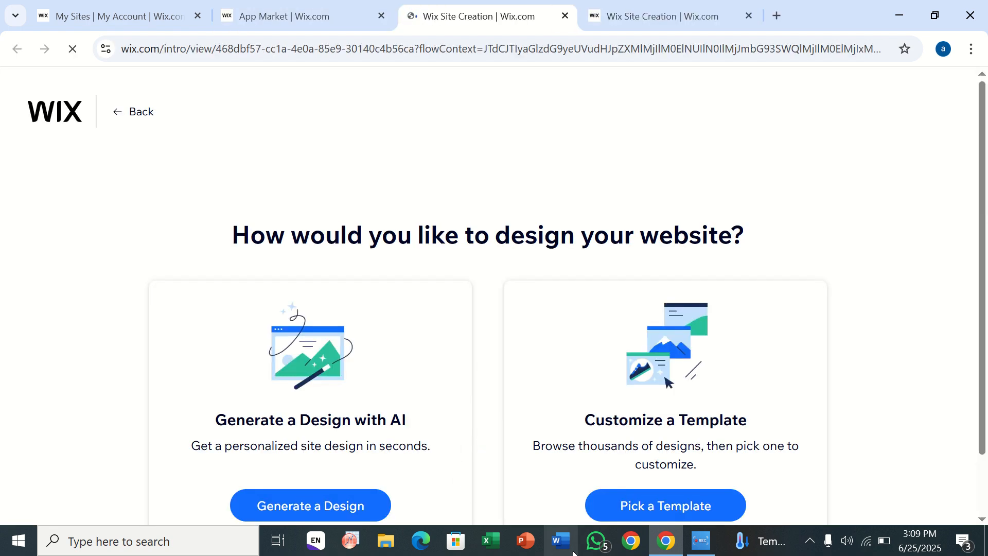
{"action": "left_click", "coordinate": [624, 501]}
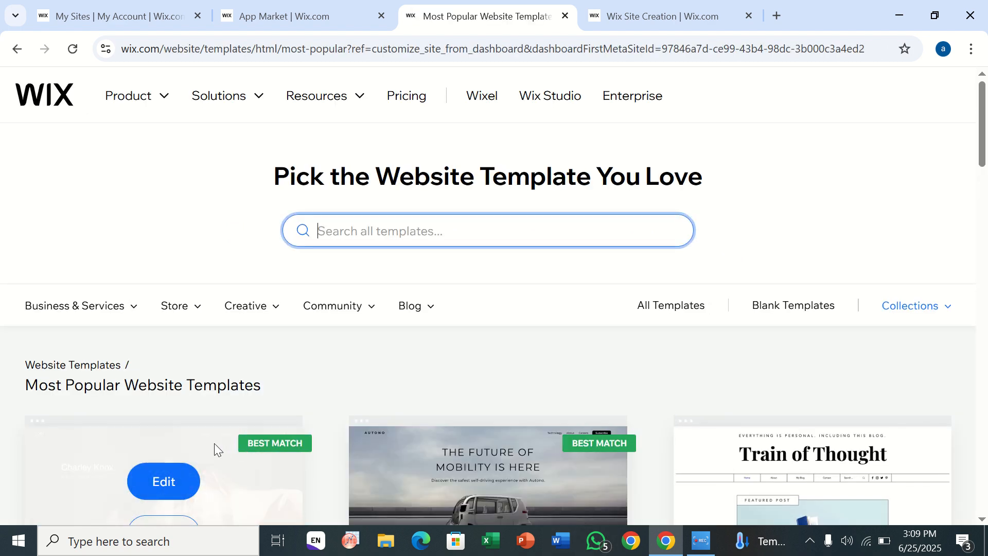
{"action": "left_click", "coordinate": [172, 481]}
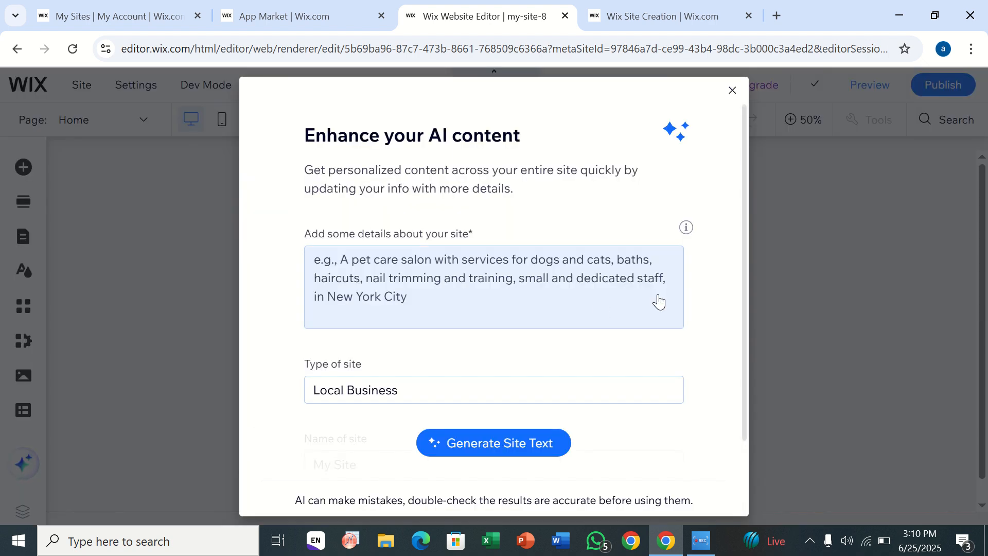
{"action": "left_click", "coordinate": [732, 91]}
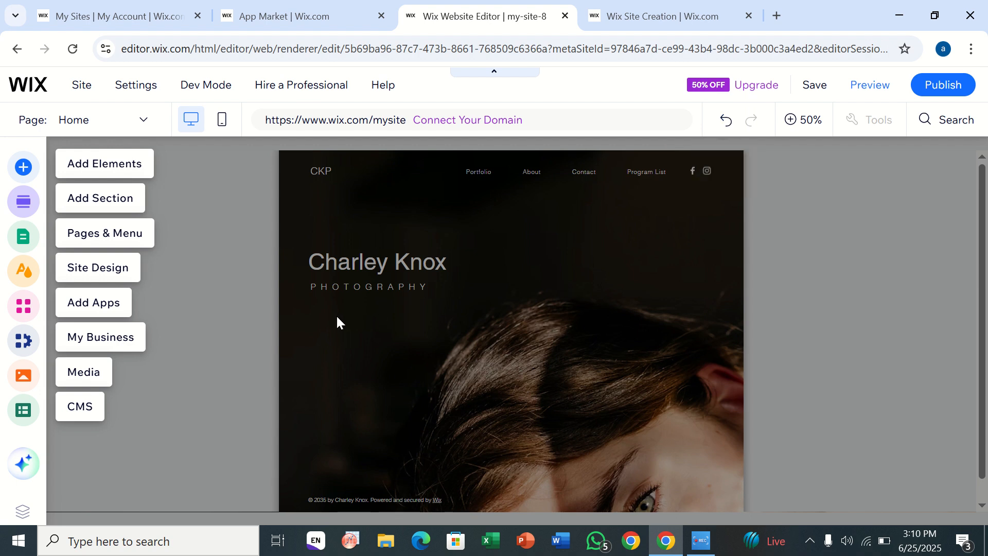
{"action": "left_click", "coordinate": [249, 362]}
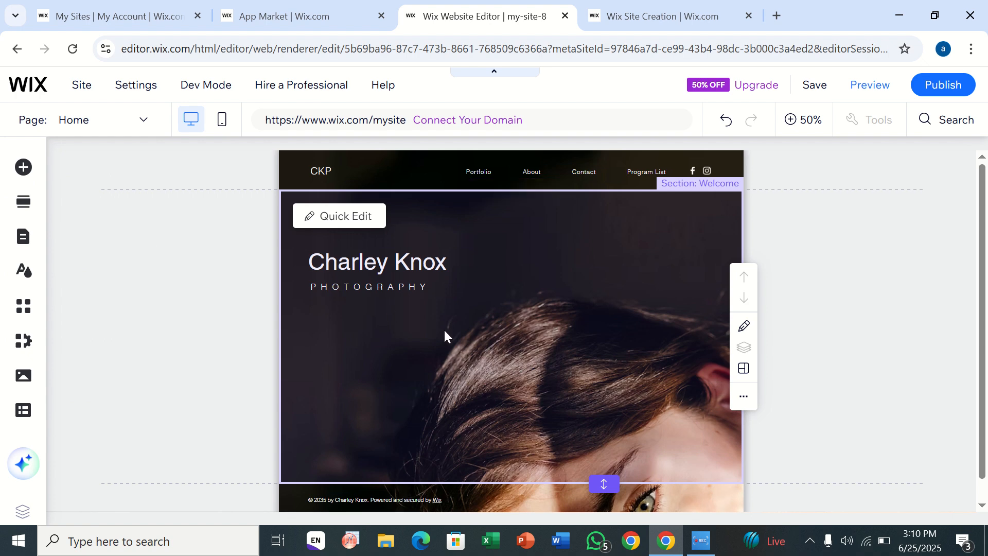
Open the App Market inside the site editor and search it for "online courses"
{"action": "scroll", "coordinate": [444, 329], "scroll_direction": "down", "scroll_amount": 1}
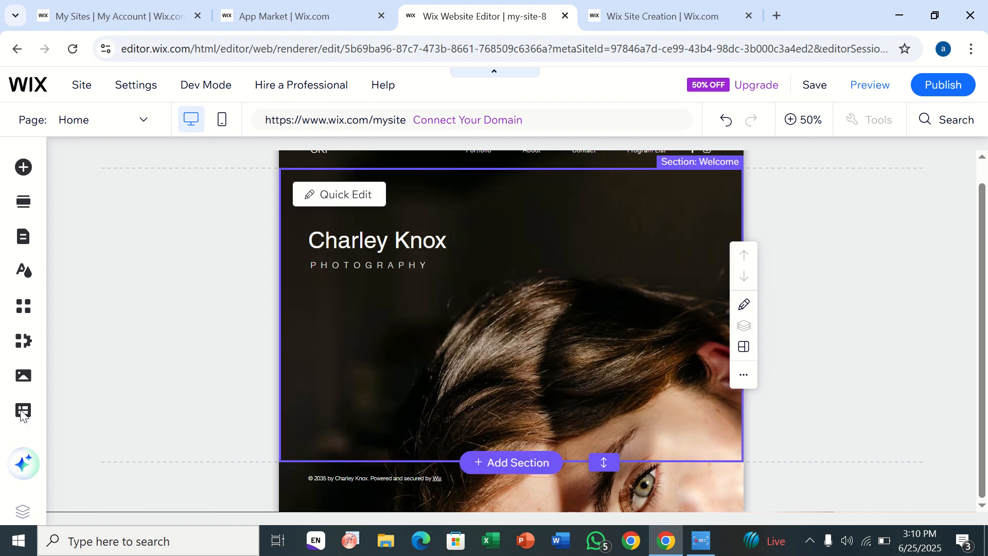
{"action": "left_click", "coordinate": [24, 309]}
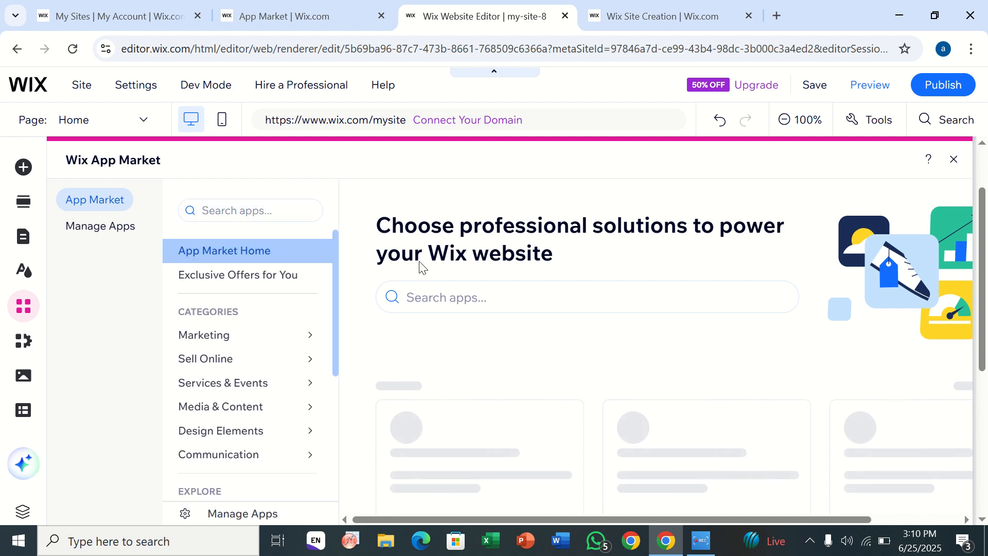
{"action": "left_click", "coordinate": [473, 293]}
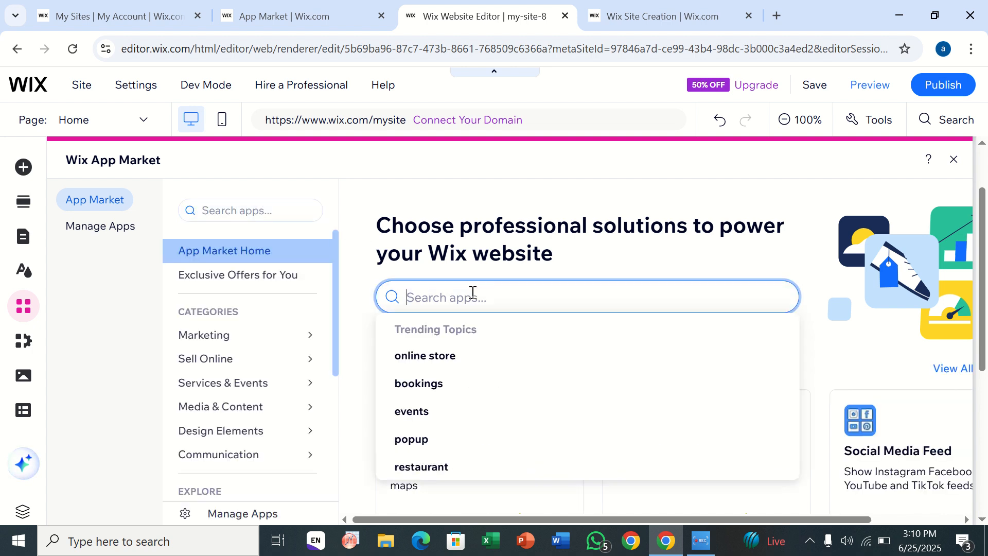
{"action": "type", "text": "onli"}
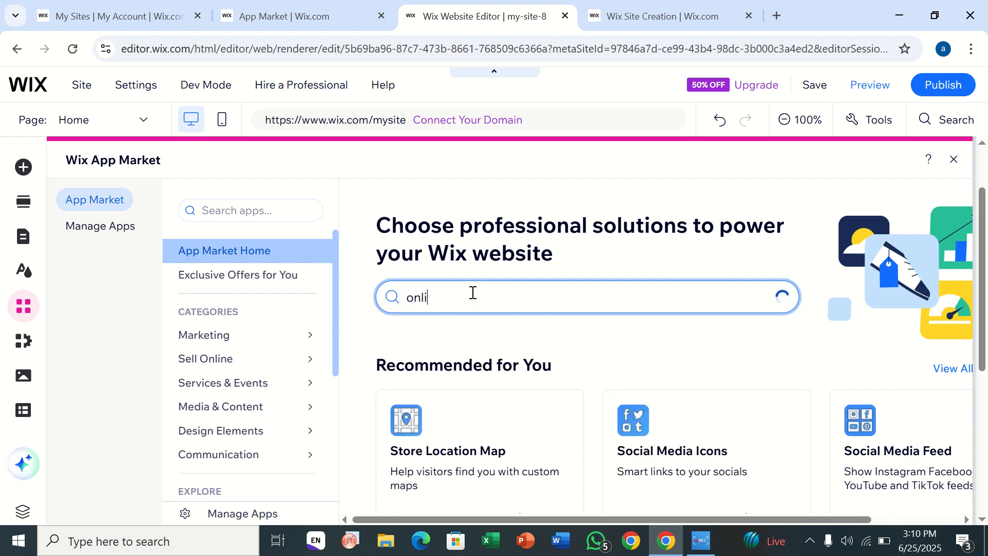
{"action": "type", "text": "ne "}
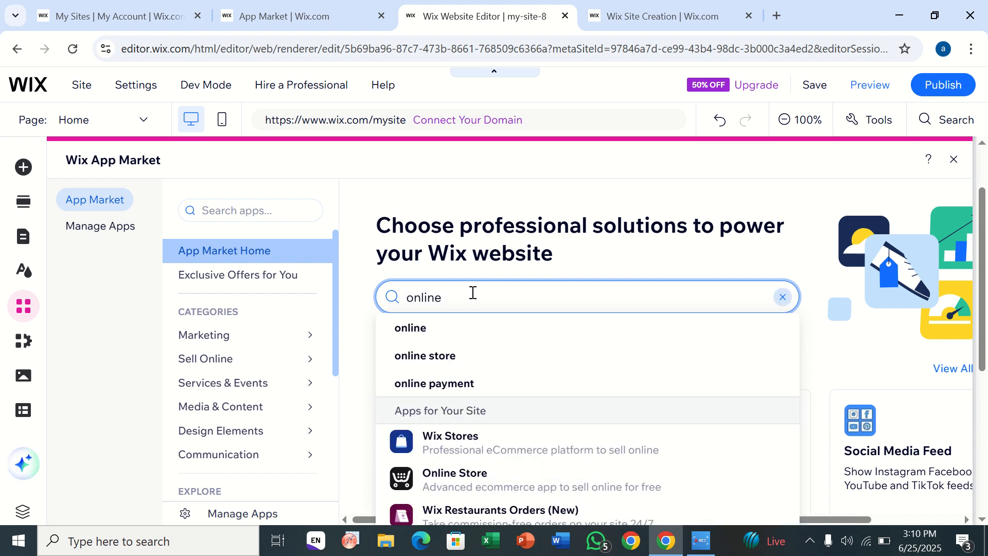
{"action": "type", "text": "cour"}
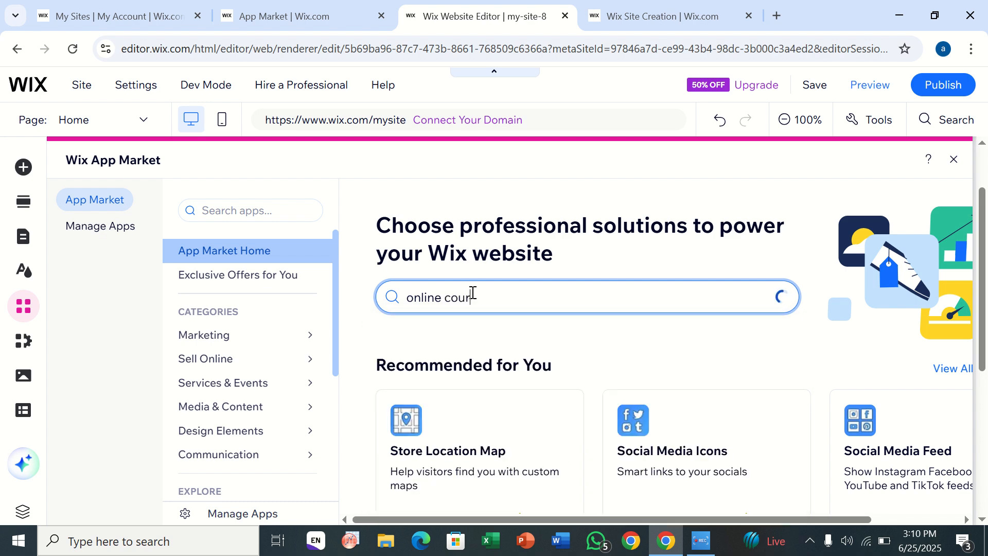
{"action": "type", "text": "se"}
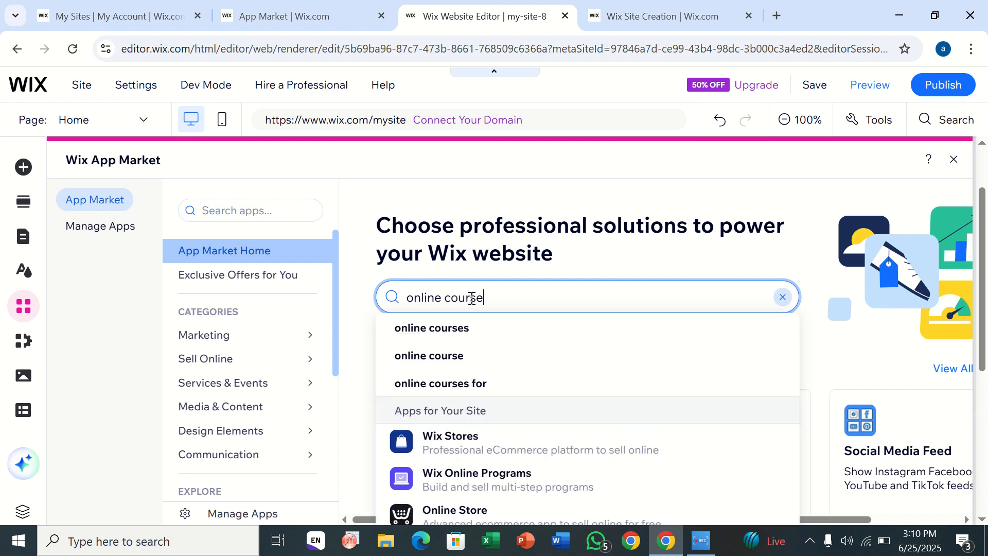
{"action": "left_click", "coordinate": [439, 325]}
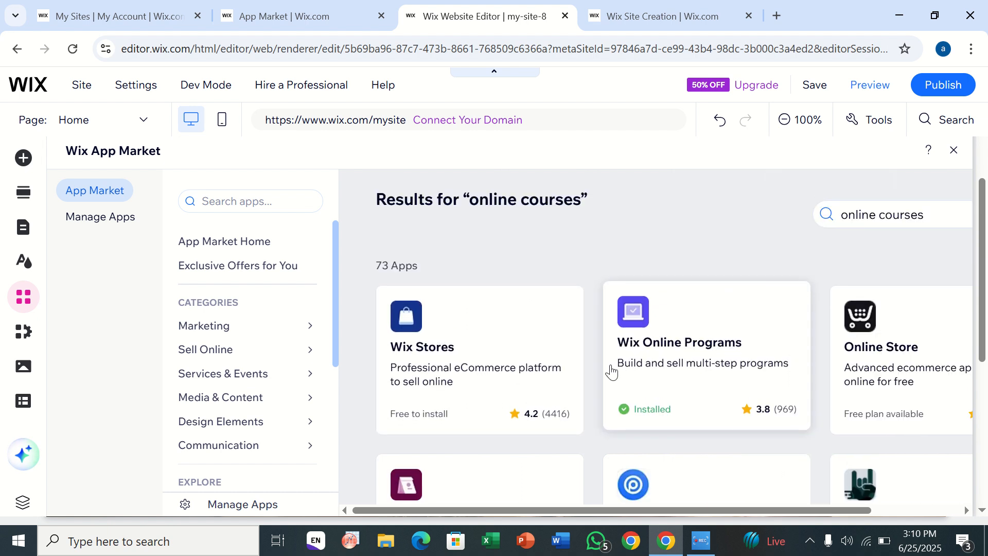
Look through the apps listed for "online courses" and return to the first results
{"action": "scroll", "coordinate": [695, 353], "scroll_direction": "down", "scroll_amount": 2}
{"action": "scroll", "coordinate": [694, 355], "scroll_direction": "down", "scroll_amount": 10}
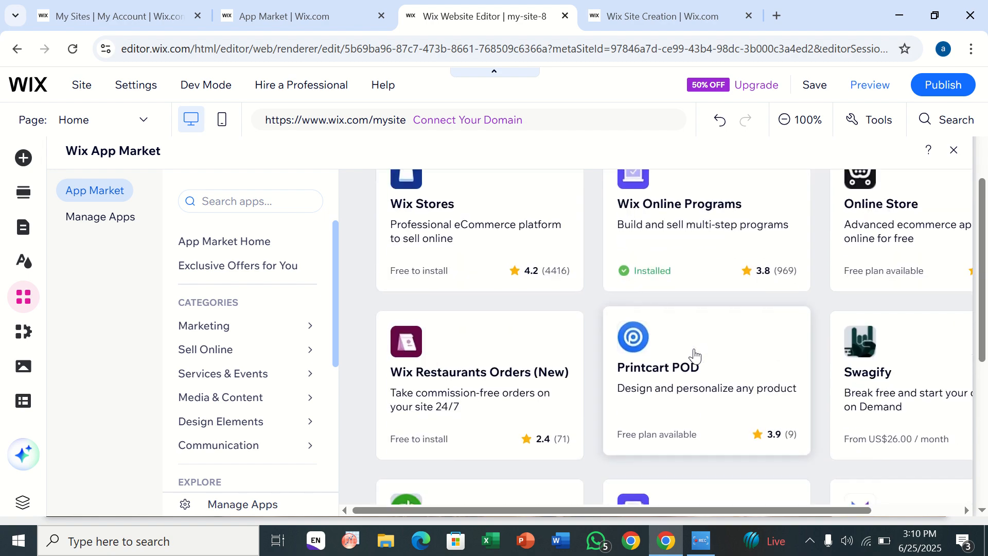
{"action": "scroll", "coordinate": [694, 355], "scroll_direction": "up", "scroll_amount": 2}
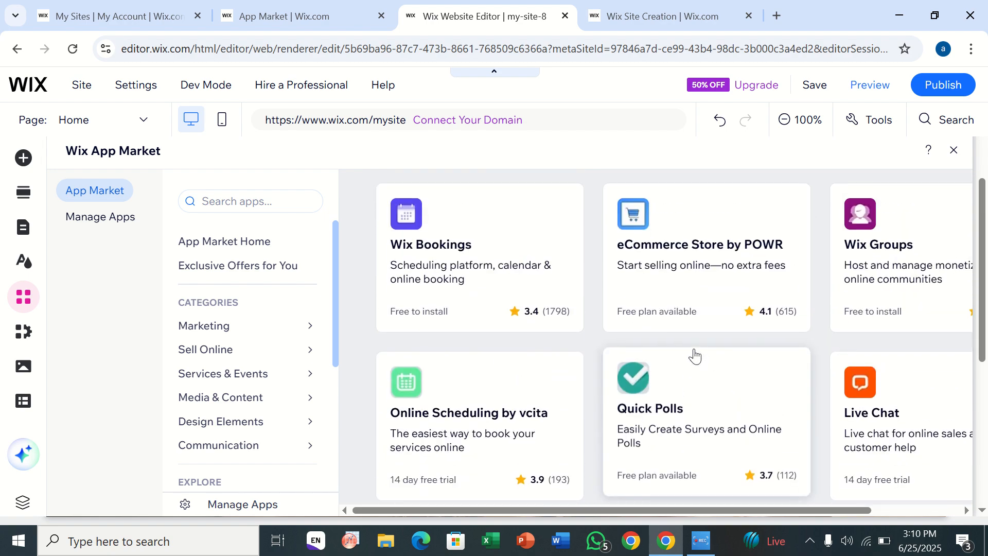
{"action": "scroll", "coordinate": [694, 355], "scroll_direction": "up", "scroll_amount": 1}
{"action": "scroll", "coordinate": [695, 355], "scroll_direction": "down", "scroll_amount": 6}
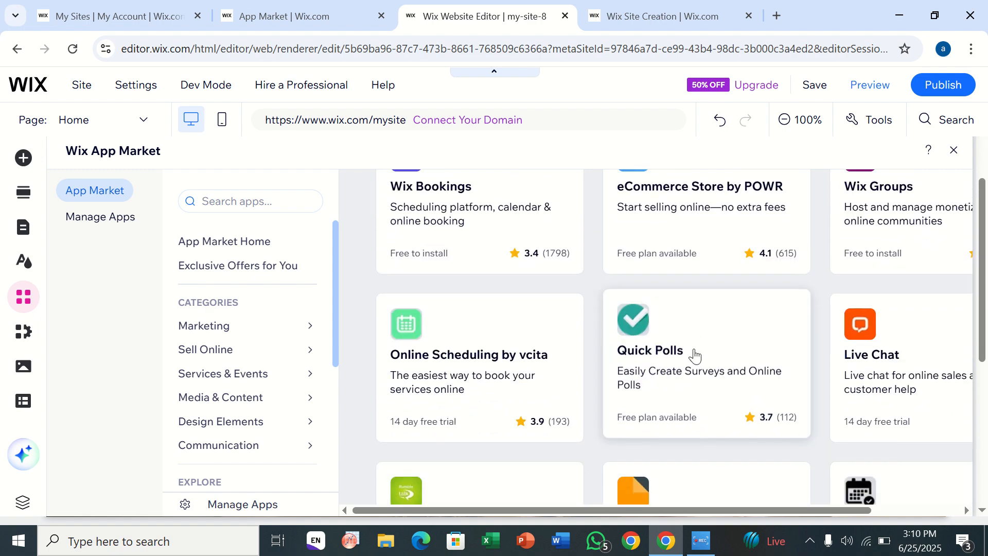
{"action": "scroll", "coordinate": [694, 355], "scroll_direction": "down", "scroll_amount": 10}
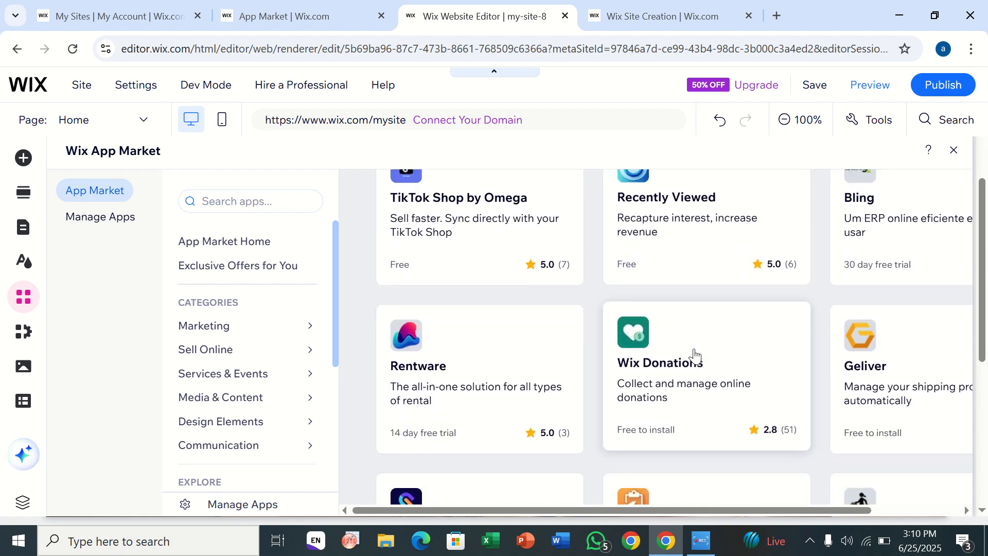
{"action": "scroll", "coordinate": [694, 354], "scroll_direction": "down", "scroll_amount": 10}
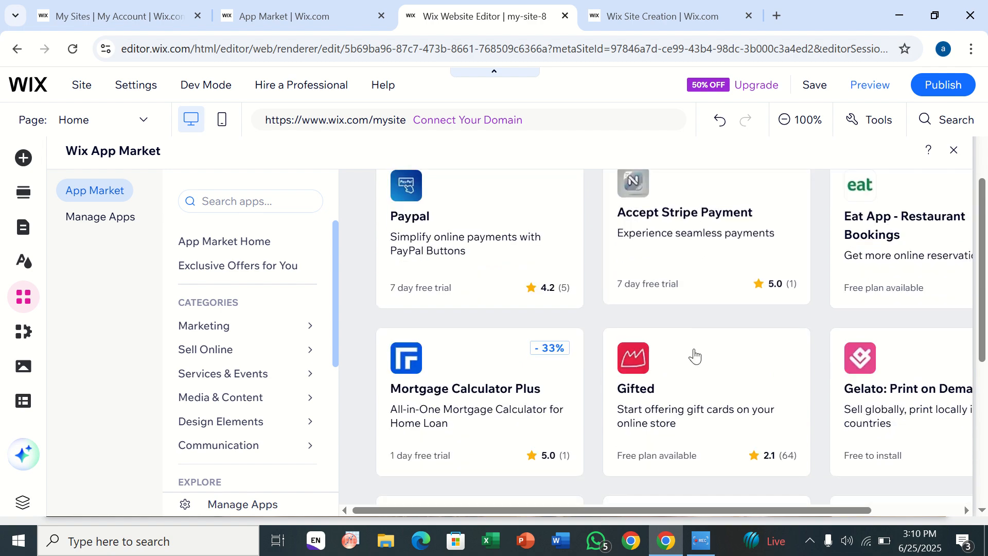
{"action": "scroll", "coordinate": [695, 354], "scroll_direction": "down", "scroll_amount": 15}
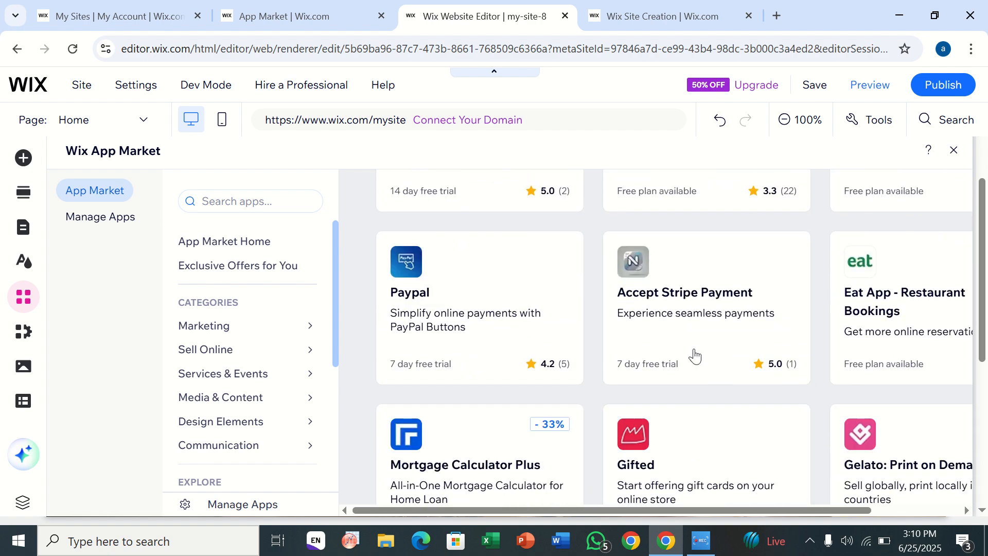
{"action": "scroll", "coordinate": [695, 355], "scroll_direction": "up", "scroll_amount": 3}
{"action": "scroll", "coordinate": [694, 355], "scroll_direction": "up", "scroll_amount": 20}
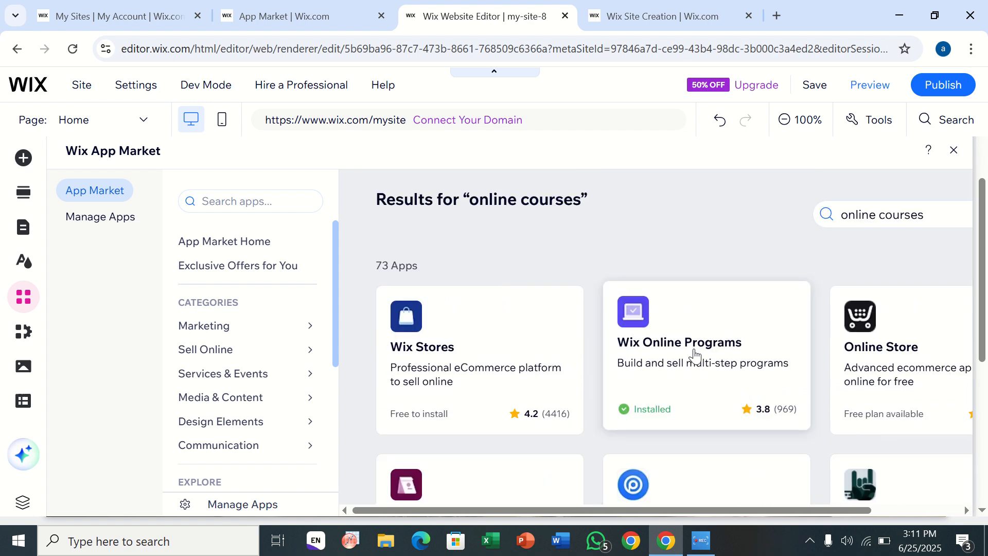
Open the installed Wix Online Programs app from the search results to reach its Program List settings
{"action": "left_click", "coordinate": [661, 395]}
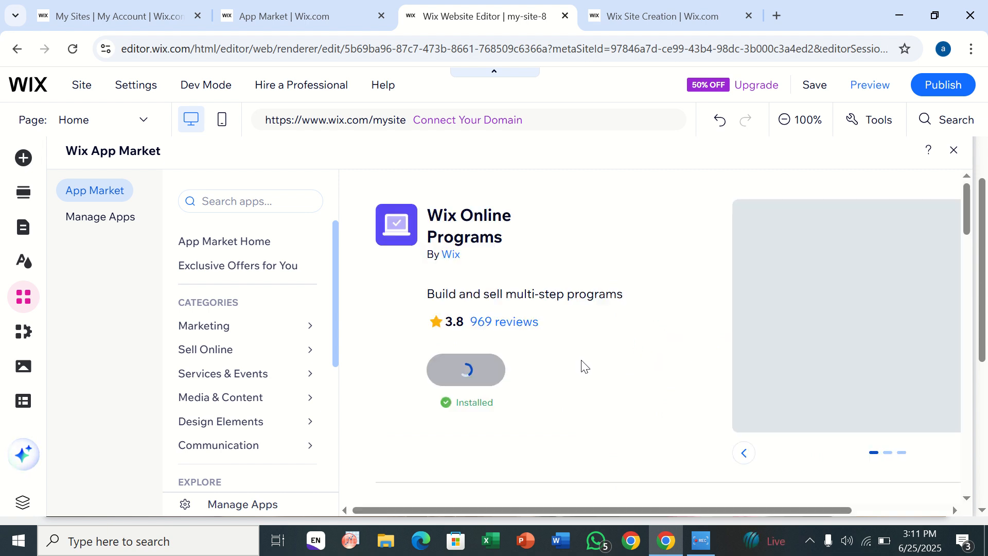
{"action": "left_click", "coordinate": [460, 372]}
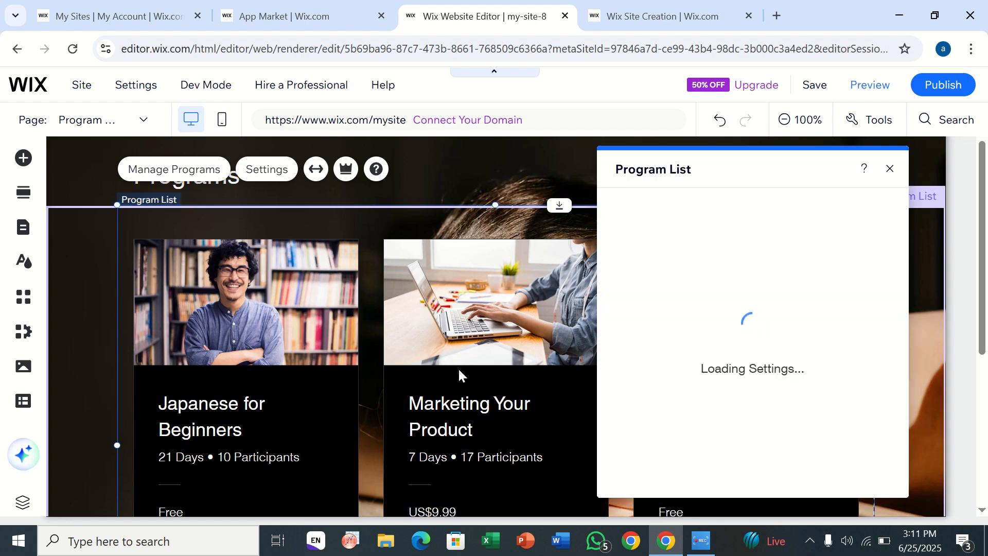
Close the Program List settings, look over the sample programs on the page, and get started with creating a program in Manage Programs
{"action": "left_click", "coordinate": [891, 169]}
{"action": "scroll", "coordinate": [630, 375], "scroll_direction": "down", "scroll_amount": 2}
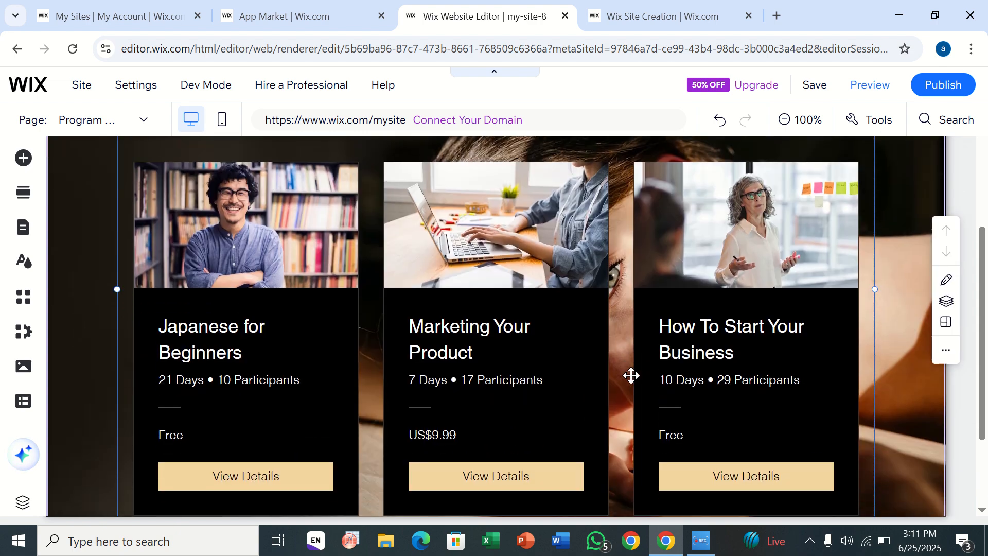
{"action": "scroll", "coordinate": [630, 375], "scroll_direction": "down", "scroll_amount": 2}
{"action": "scroll", "coordinate": [630, 376], "scroll_direction": "up", "scroll_amount": 5}
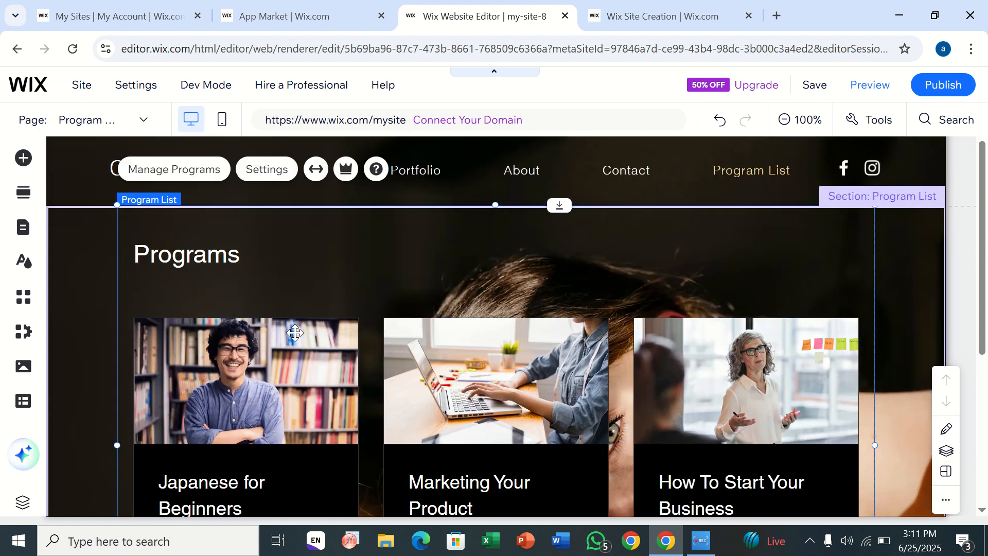
{"action": "left_click", "coordinate": [200, 170]}
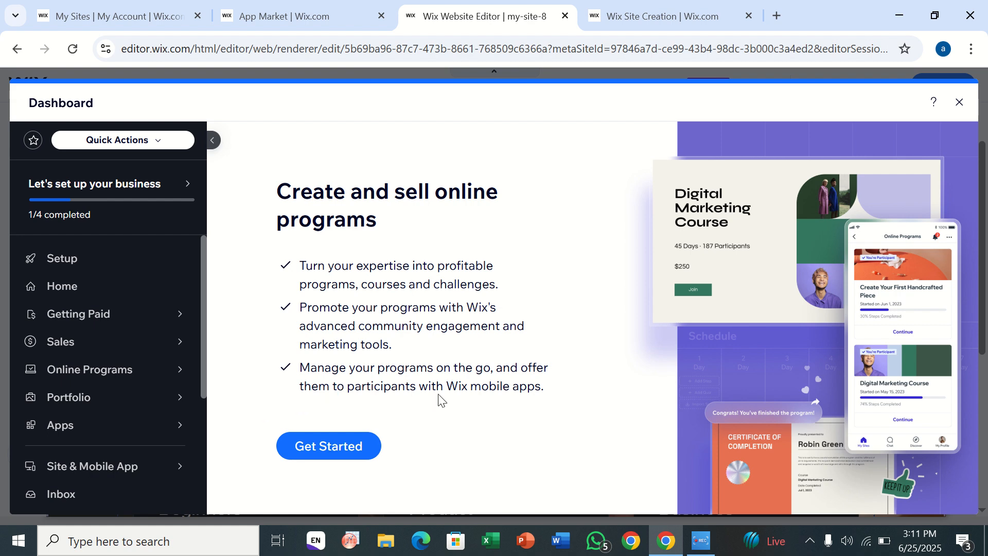
{"action": "left_click", "coordinate": [311, 449]}
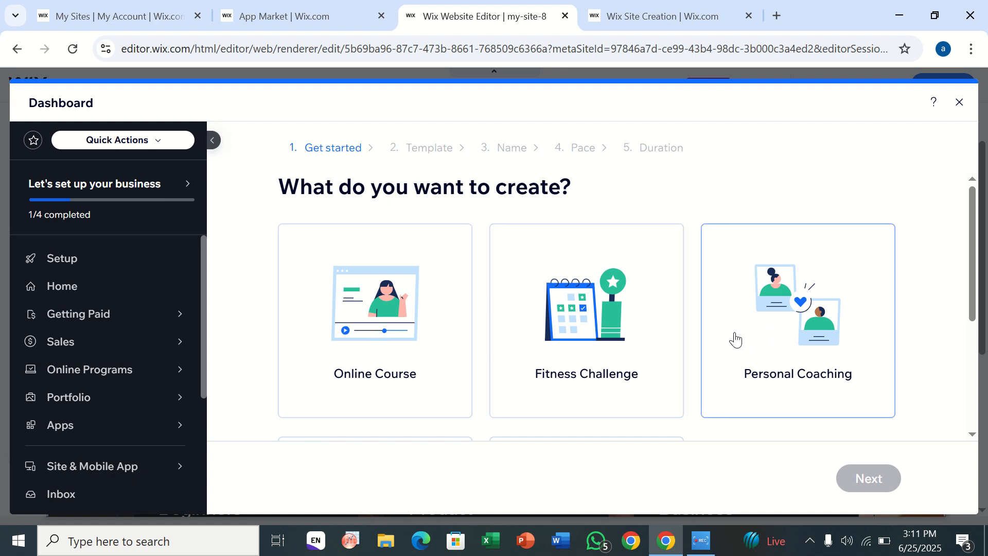
Choose Online Course as the kind of program to create and continue to the template choice
{"action": "scroll", "coordinate": [726, 430], "scroll_direction": "down", "scroll_amount": 3}
{"action": "scroll", "coordinate": [726, 430], "scroll_direction": "down", "scroll_amount": 1}
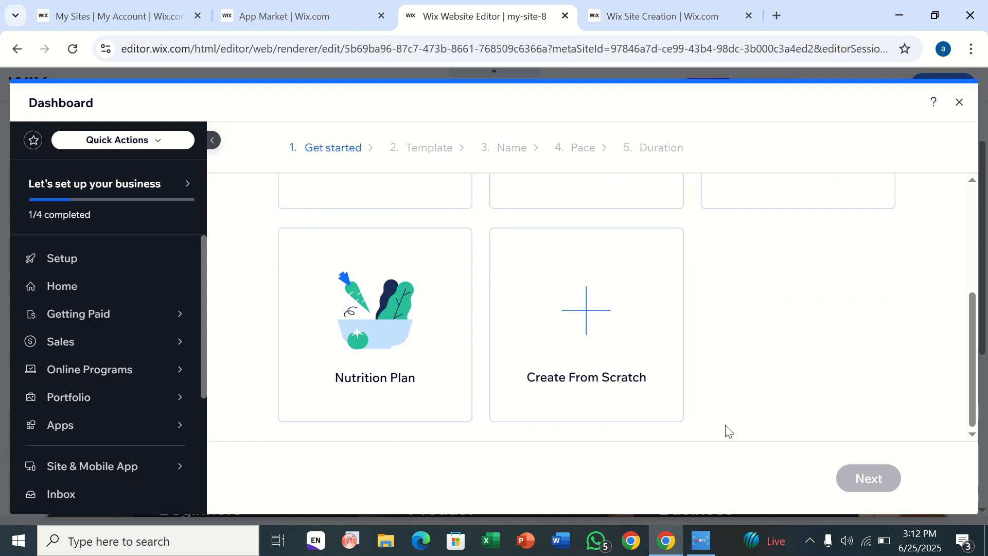
{"action": "scroll", "coordinate": [726, 430], "scroll_direction": "up", "scroll_amount": 5}
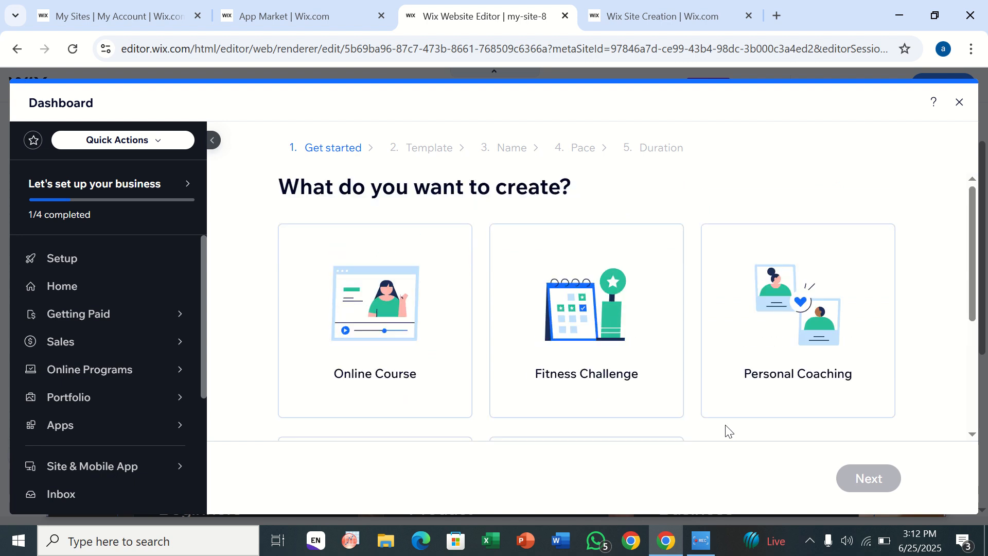
{"action": "left_click", "coordinate": [383, 352]}
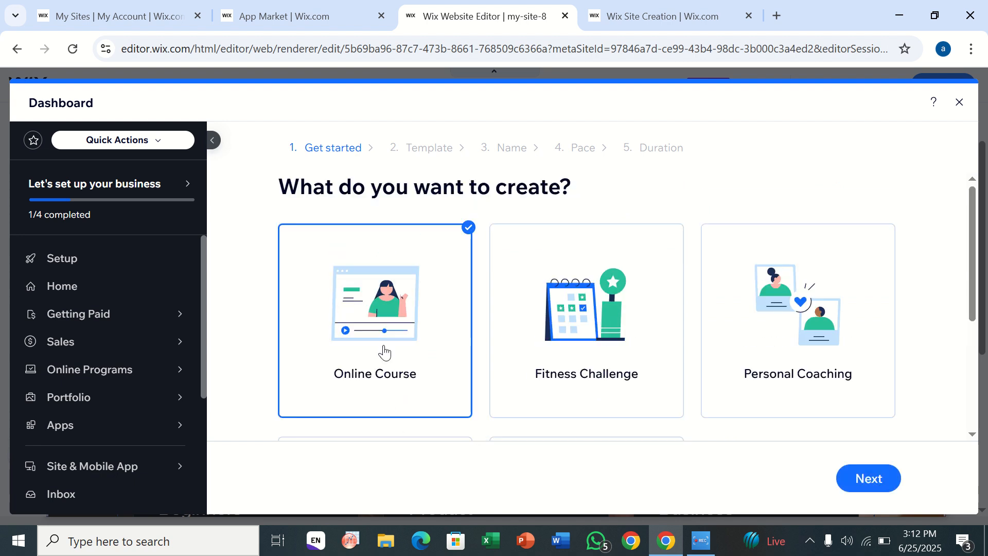
{"action": "left_click", "coordinate": [850, 472]}
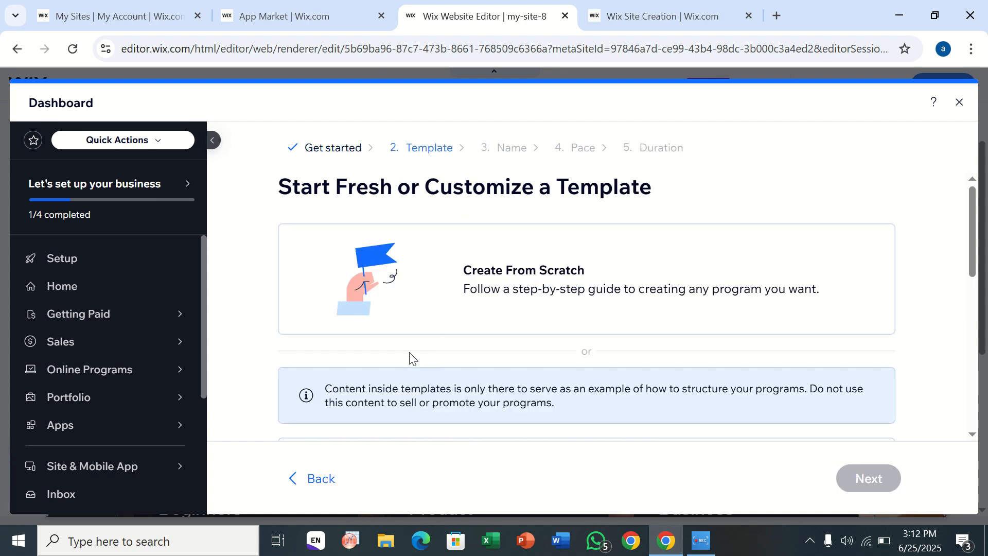
Create the program from the "7 Steps to Becoming an SEO Expert" template
{"action": "scroll", "coordinate": [411, 358], "scroll_direction": "down", "scroll_amount": 1}
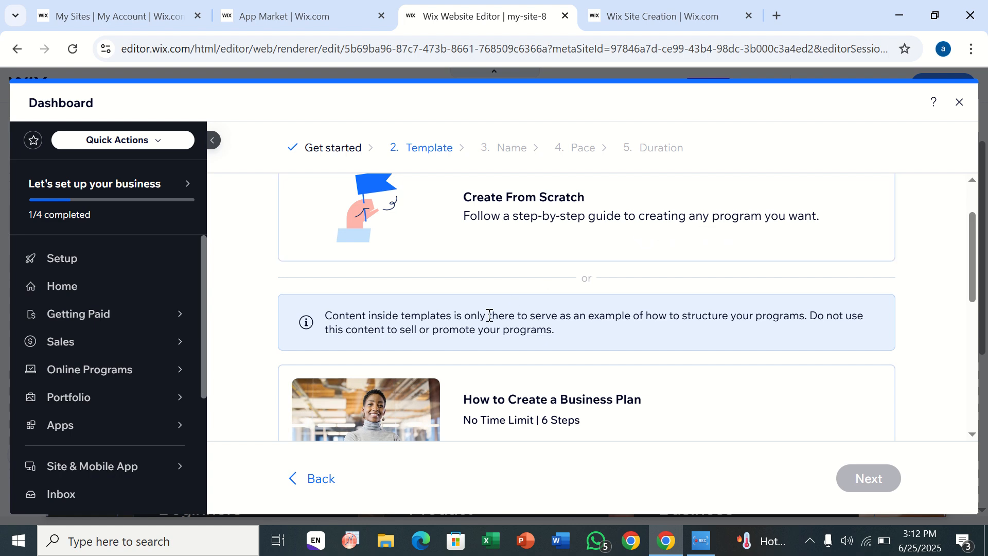
{"action": "scroll", "coordinate": [490, 318], "scroll_direction": "down", "scroll_amount": 7}
{"action": "scroll", "coordinate": [489, 318], "scroll_direction": "down", "scroll_amount": 1}
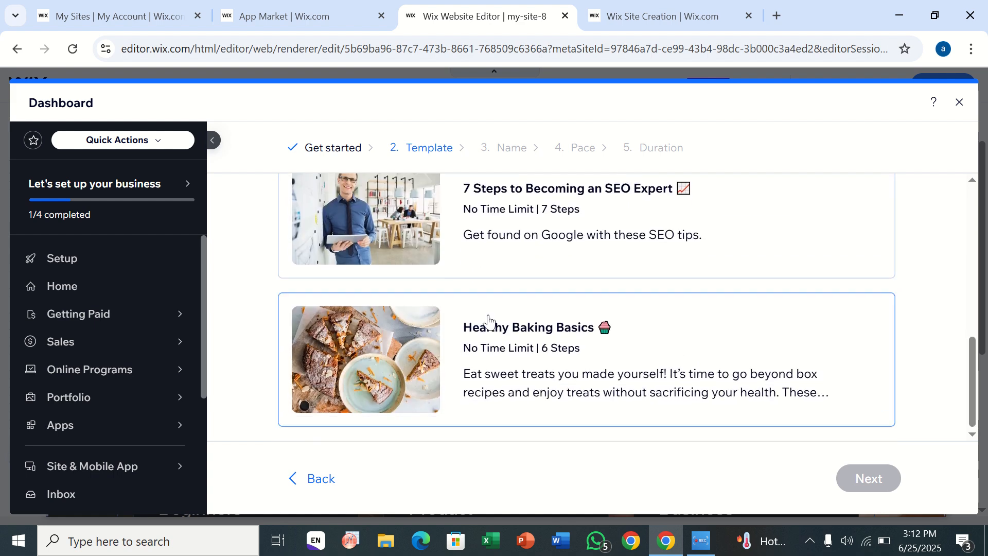
{"action": "left_click", "coordinate": [407, 260]}
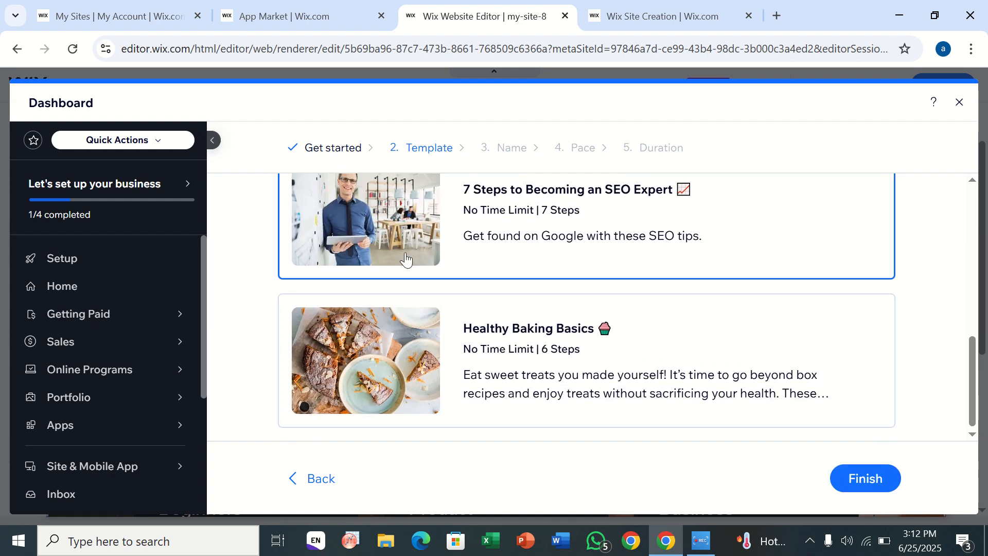
{"action": "left_click", "coordinate": [851, 486]}
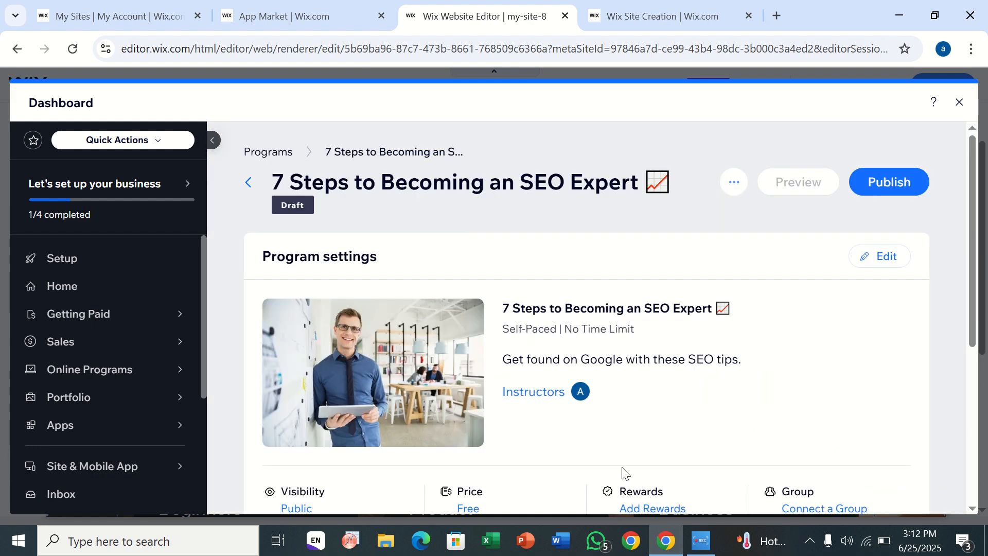
Look over the SEO program's overview, examine its pricing and visibility options, and return to the program page
{"action": "scroll", "coordinate": [468, 332], "scroll_direction": "down", "scroll_amount": 1}
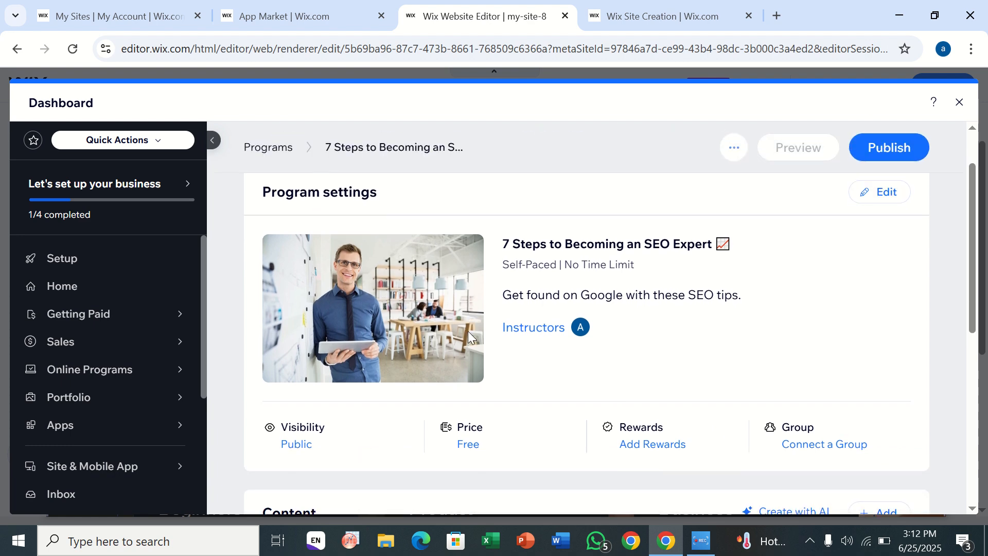
{"action": "scroll", "coordinate": [468, 332], "scroll_direction": "down", "scroll_amount": 4}
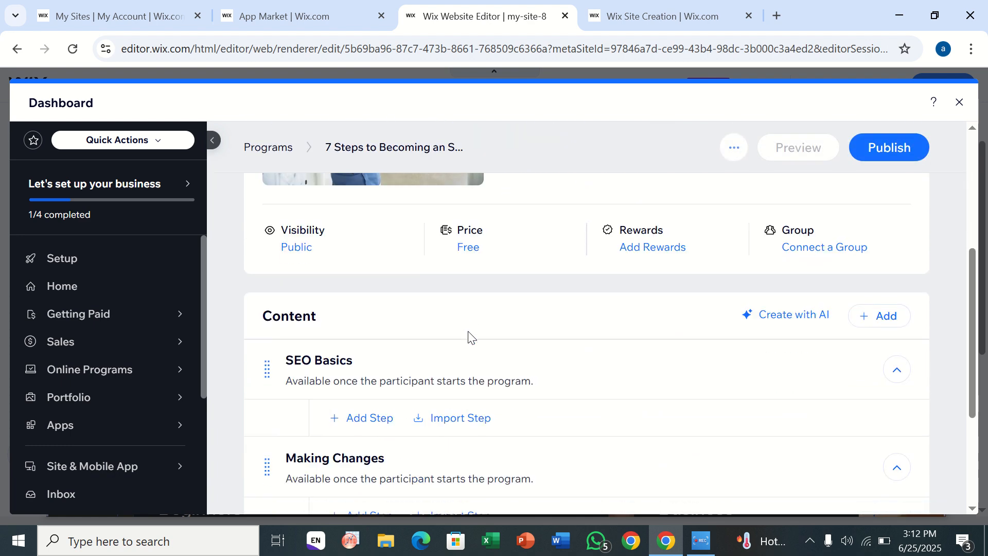
{"action": "scroll", "coordinate": [467, 328], "scroll_direction": "down", "scroll_amount": 3}
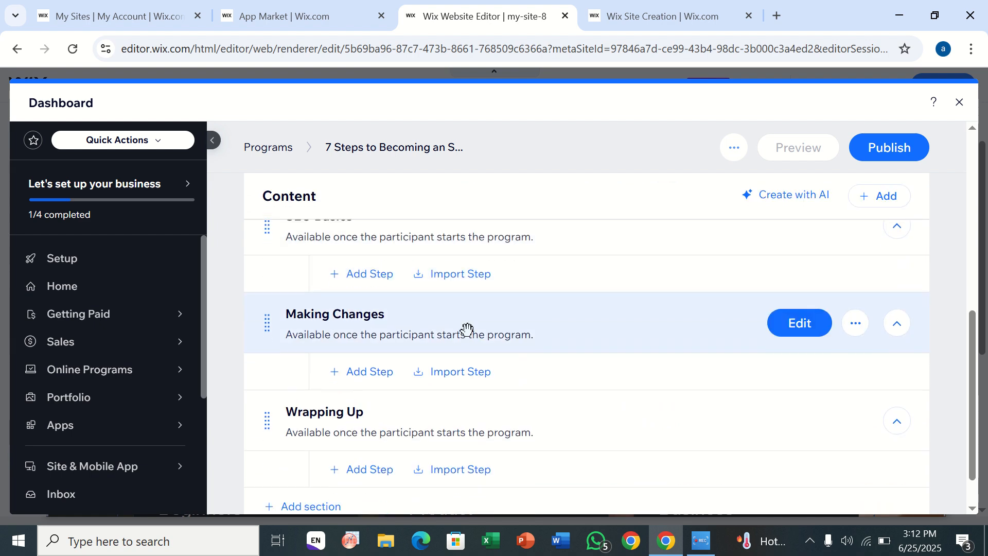
{"action": "scroll", "coordinate": [432, 250], "scroll_direction": "up", "scroll_amount": 8}
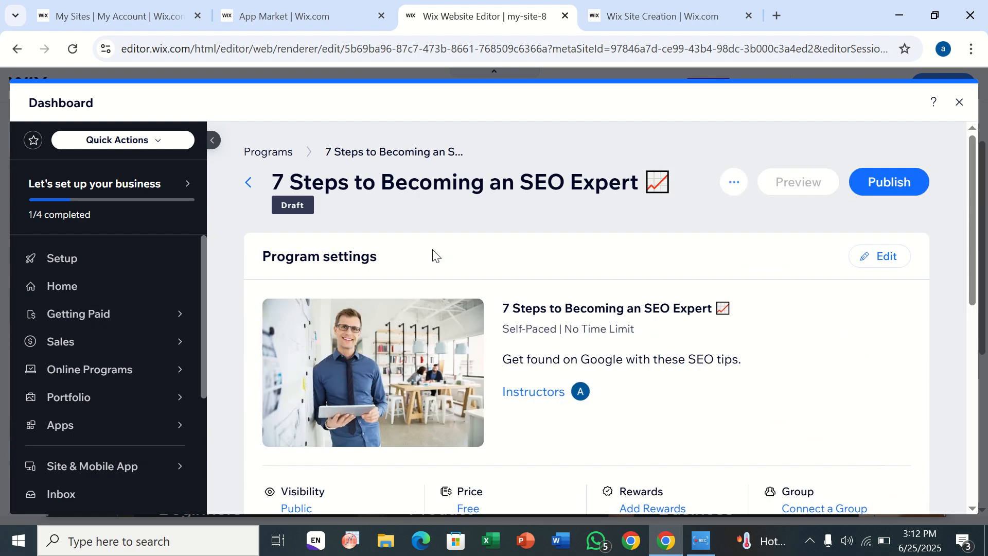
{"action": "scroll", "coordinate": [496, 435], "scroll_direction": "down", "scroll_amount": 2}
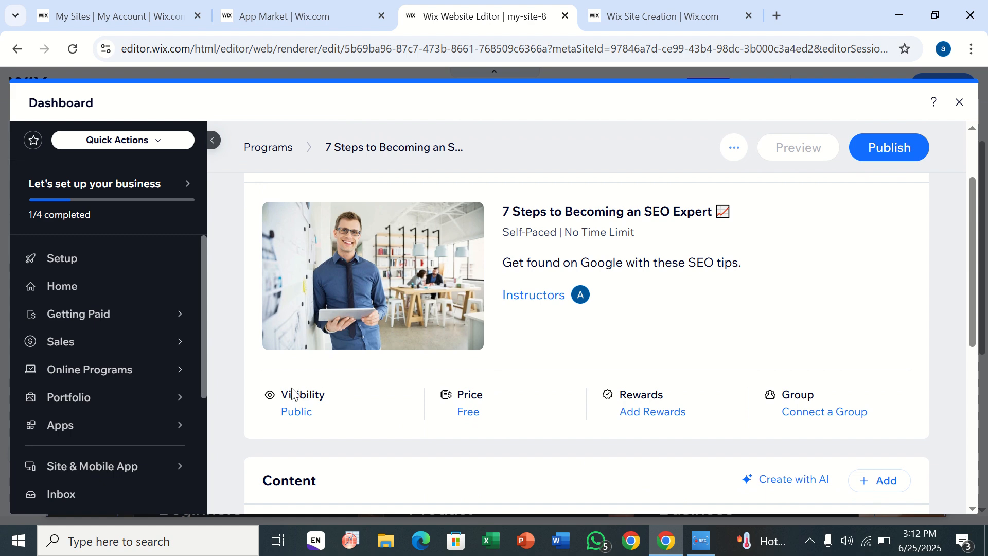
{"action": "left_click", "coordinate": [297, 413]}
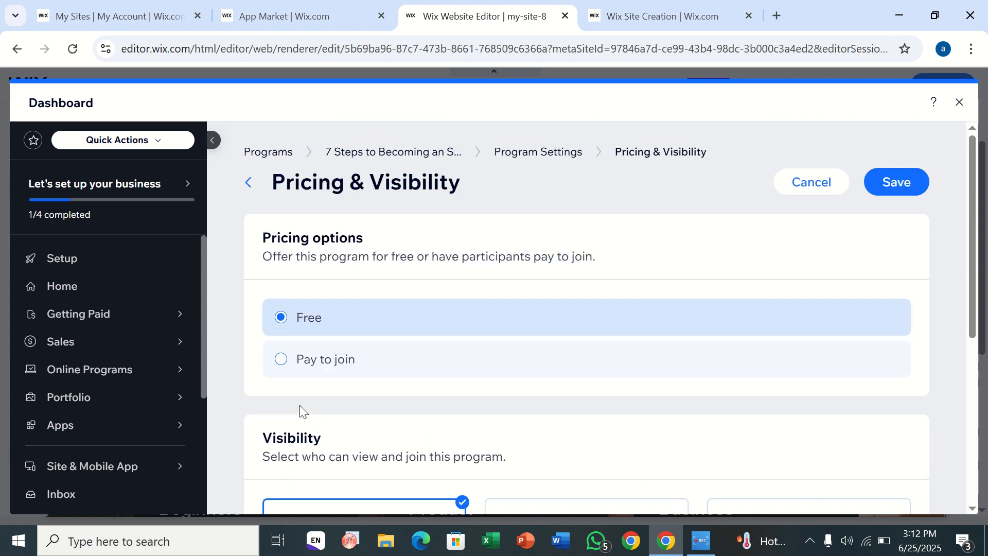
{"action": "scroll", "coordinate": [335, 461], "scroll_direction": "down", "scroll_amount": 2}
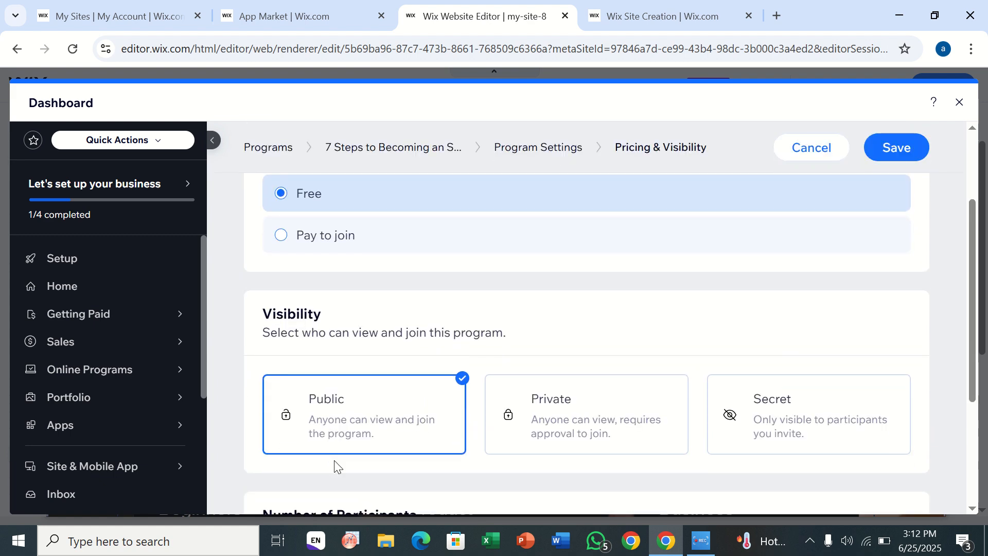
{"action": "scroll", "coordinate": [320, 260], "scroll_direction": "up", "scroll_amount": 2}
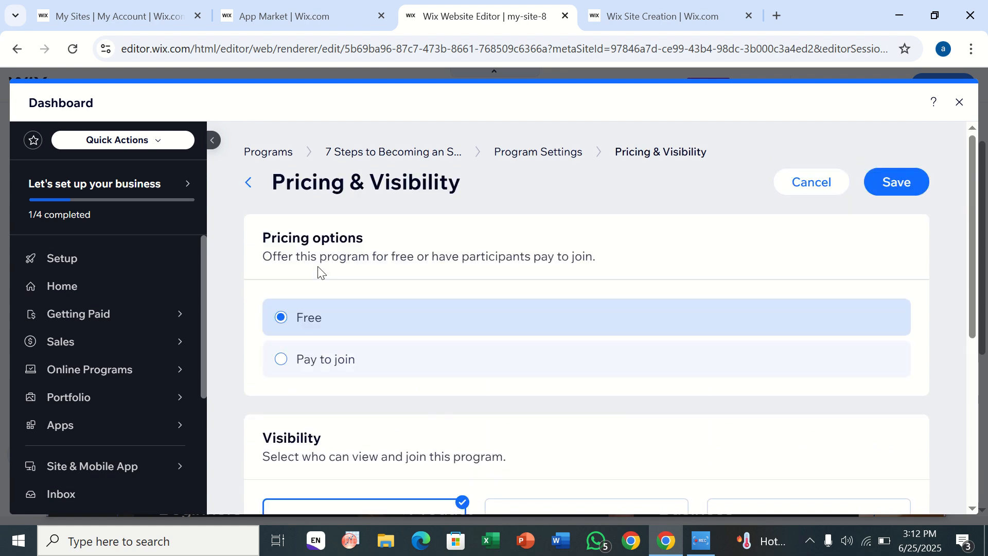
{"action": "left_click", "coordinate": [250, 185]}
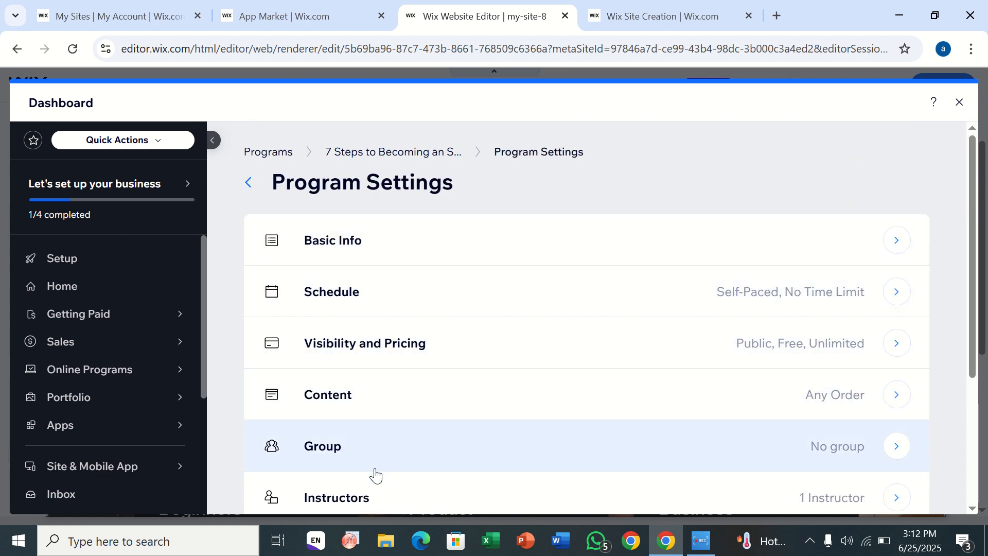
{"action": "left_click", "coordinate": [250, 184]}
Review the program's content sections, view the form for adding a new section, and leave it without saving
{"action": "scroll", "coordinate": [486, 263], "scroll_direction": "down", "scroll_amount": 3}
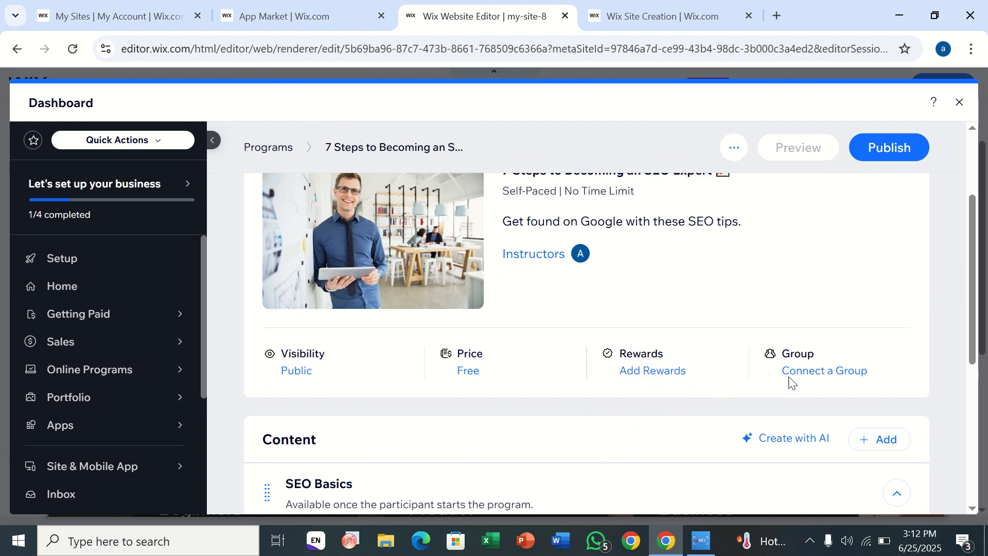
{"action": "scroll", "coordinate": [806, 380], "scroll_direction": "down", "scroll_amount": 3}
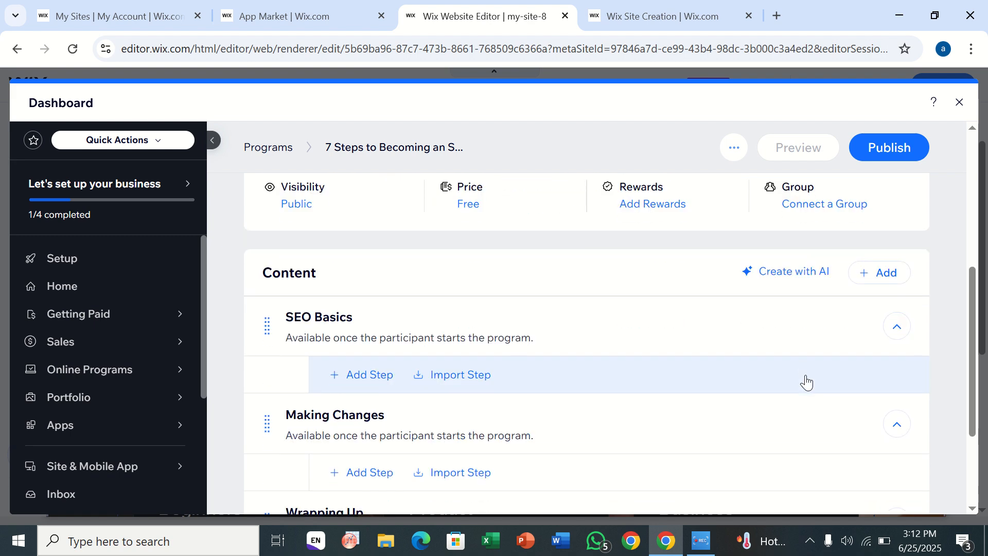
{"action": "scroll", "coordinate": [806, 380], "scroll_direction": "down", "scroll_amount": 3}
{"action": "scroll", "coordinate": [806, 380], "scroll_direction": "up", "scroll_amount": 8}
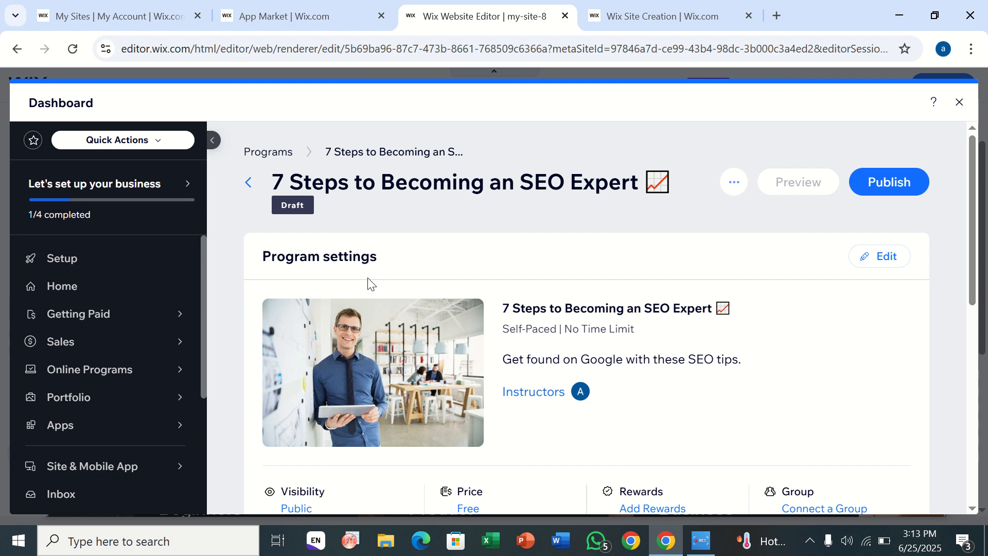
{"action": "scroll", "coordinate": [366, 342], "scroll_direction": "down", "scroll_amount": 15}
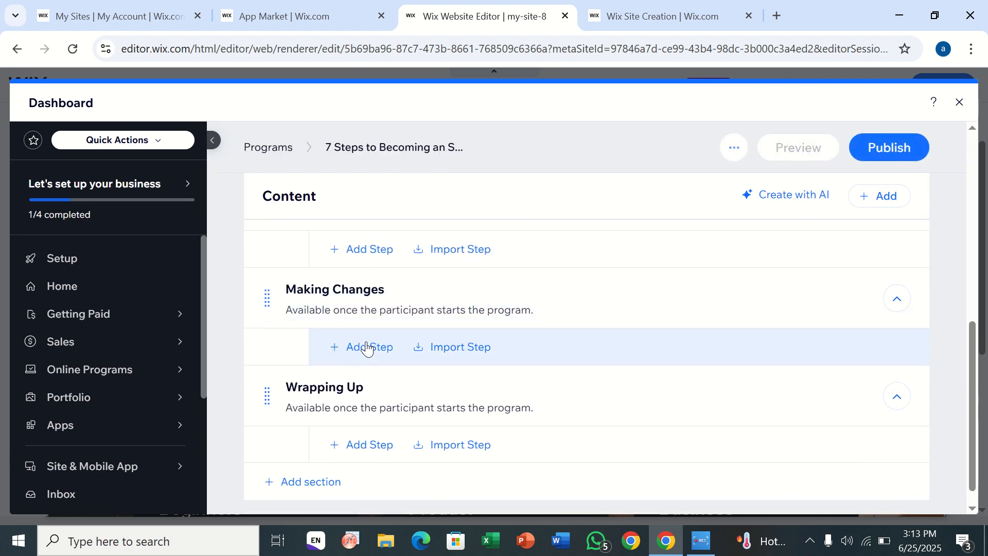
{"action": "scroll", "coordinate": [366, 348], "scroll_direction": "up", "scroll_amount": 3}
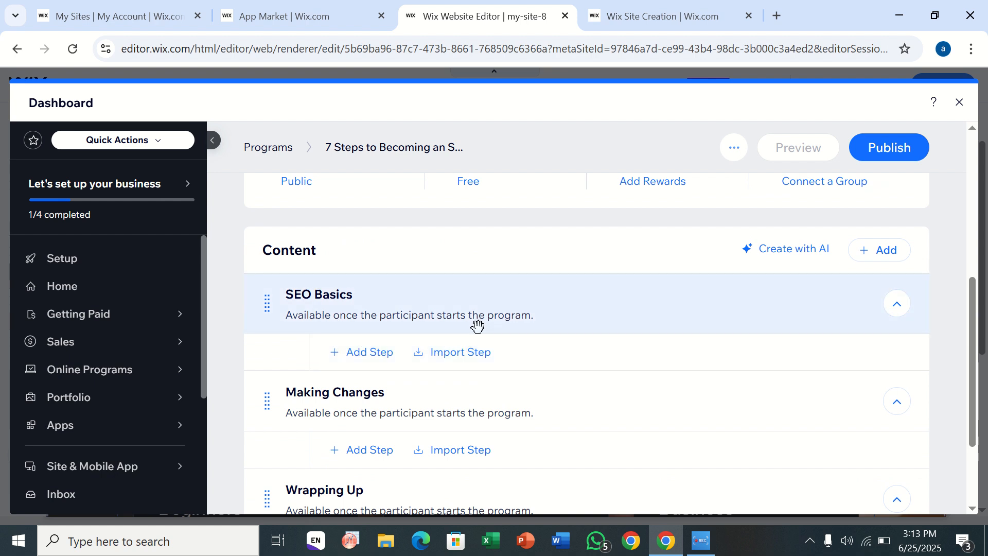
{"action": "scroll", "coordinate": [353, 395], "scroll_direction": "down", "scroll_amount": 2}
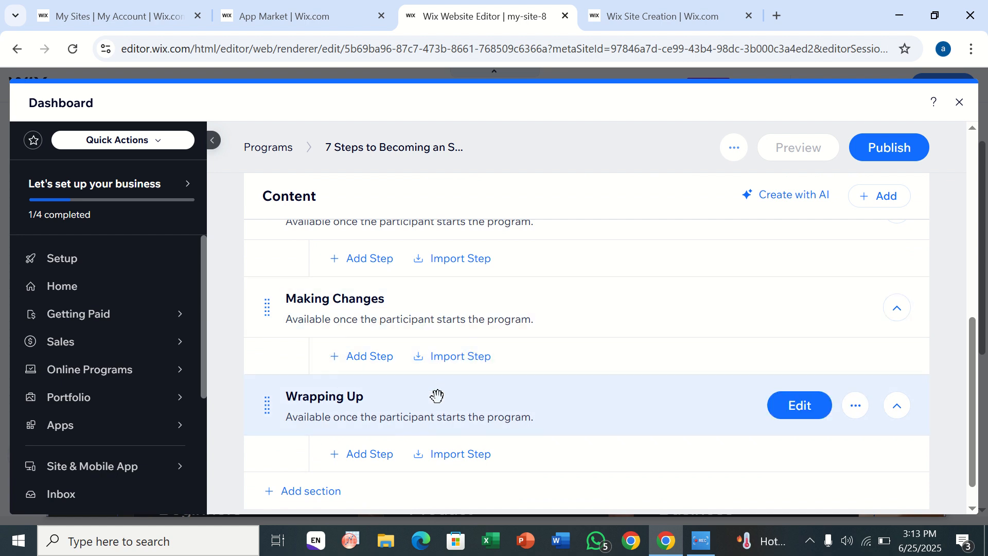
{"action": "scroll", "coordinate": [370, 422], "scroll_direction": "down", "scroll_amount": 1}
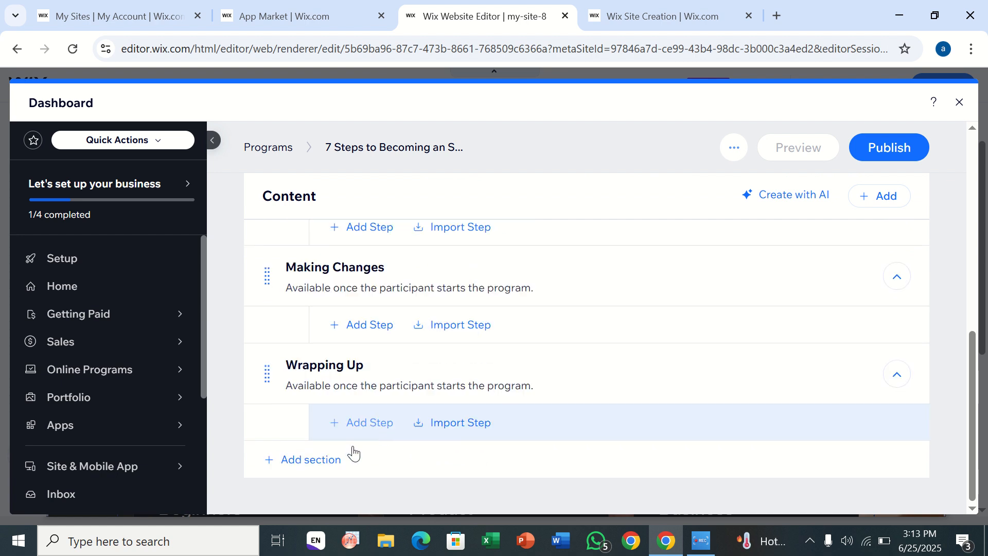
{"action": "left_click", "coordinate": [325, 466]}
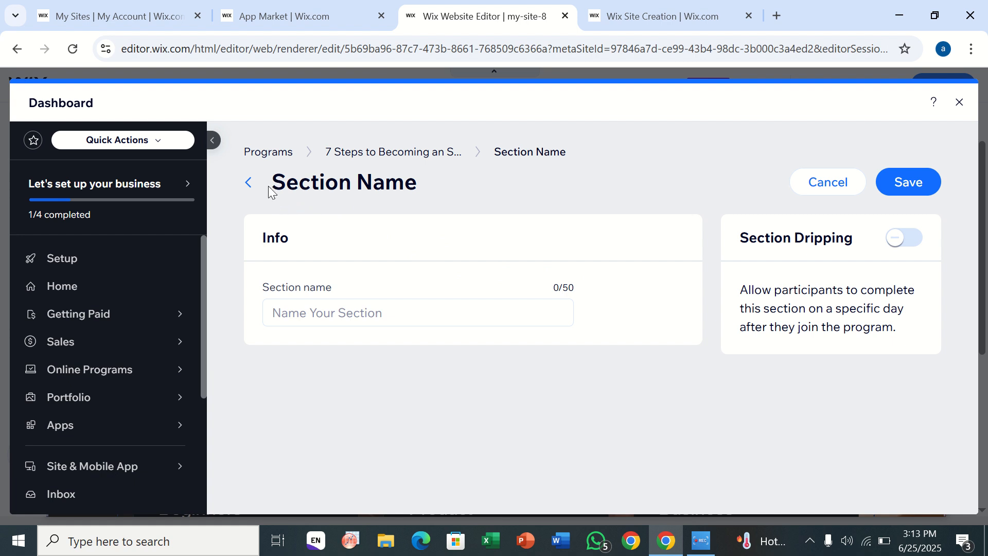
{"action": "left_click", "coordinate": [249, 183]}
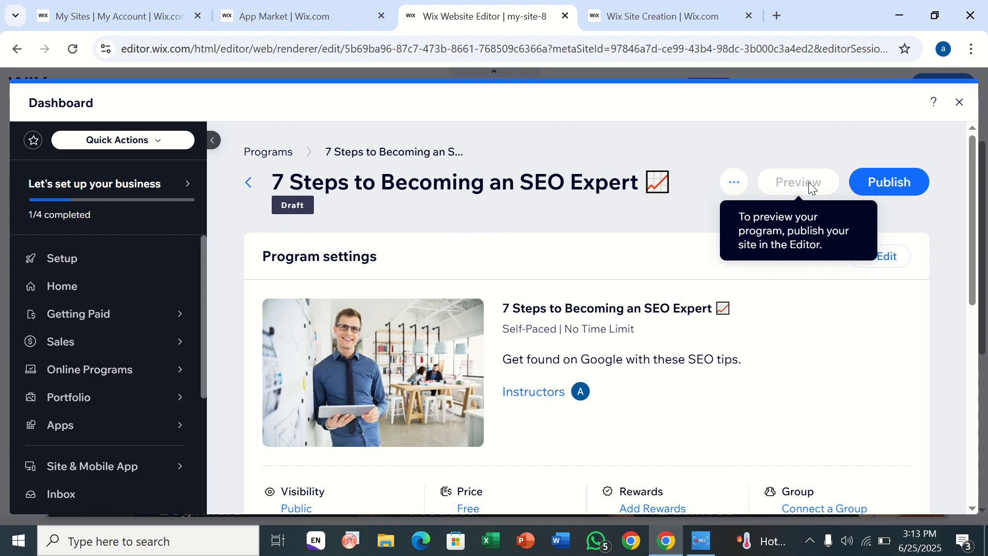
Examine the full list of Program Settings and the additional actions available for the SEO program
{"action": "left_click", "coordinate": [882, 267]}
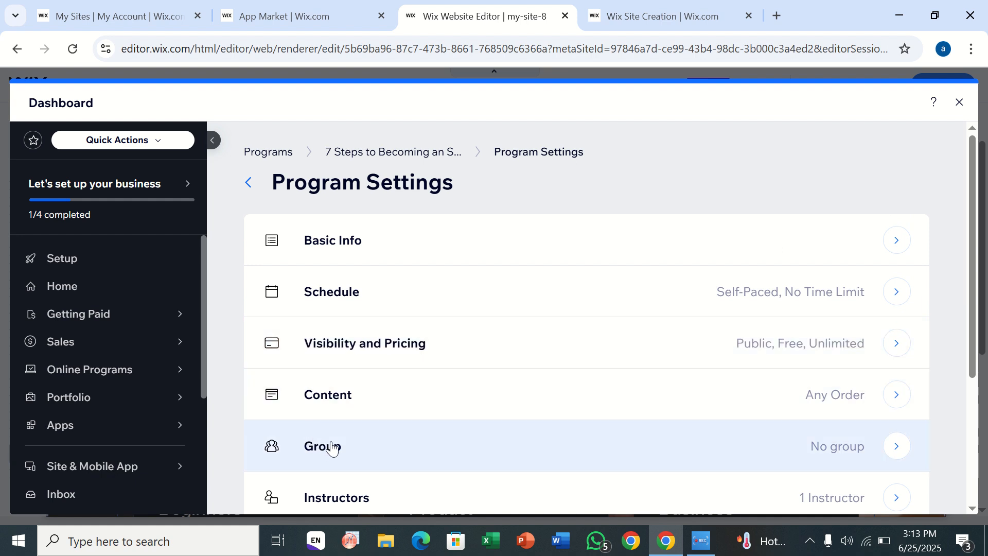
{"action": "scroll", "coordinate": [332, 447], "scroll_direction": "down", "scroll_amount": 4}
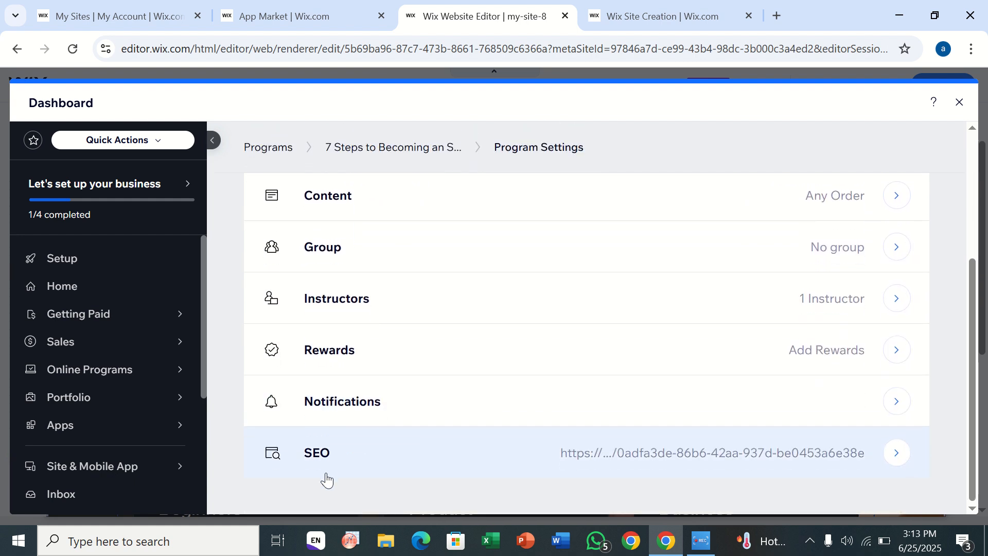
{"action": "scroll", "coordinate": [387, 348], "scroll_direction": "up", "scroll_amount": 4}
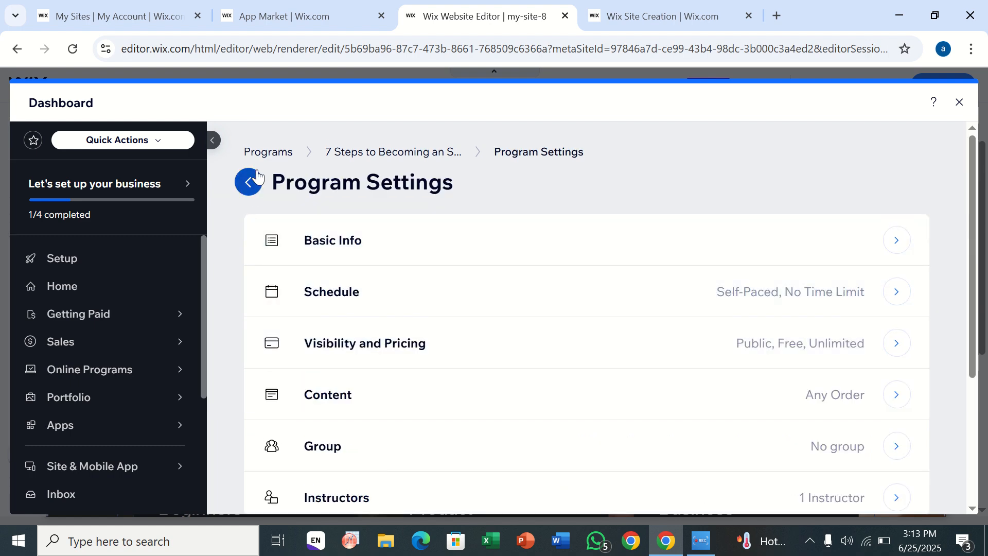
{"action": "left_click", "coordinate": [248, 183]}
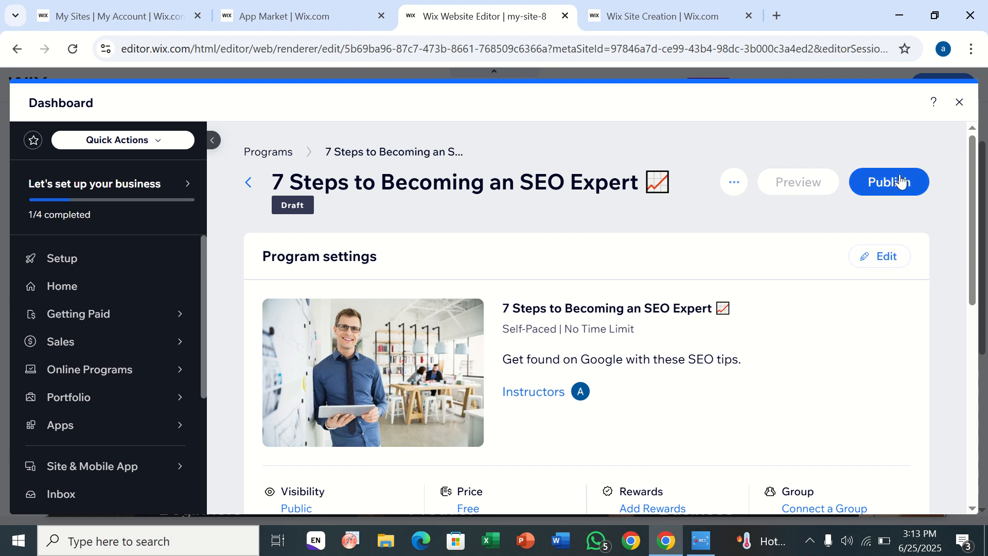
{"action": "left_click", "coordinate": [737, 186]}
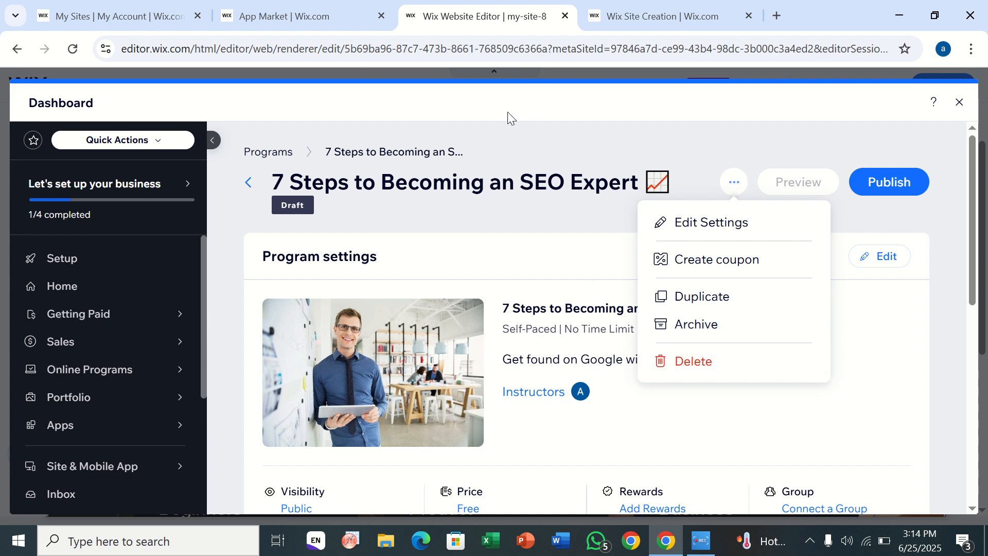
{"action": "left_click", "coordinate": [489, 320]}
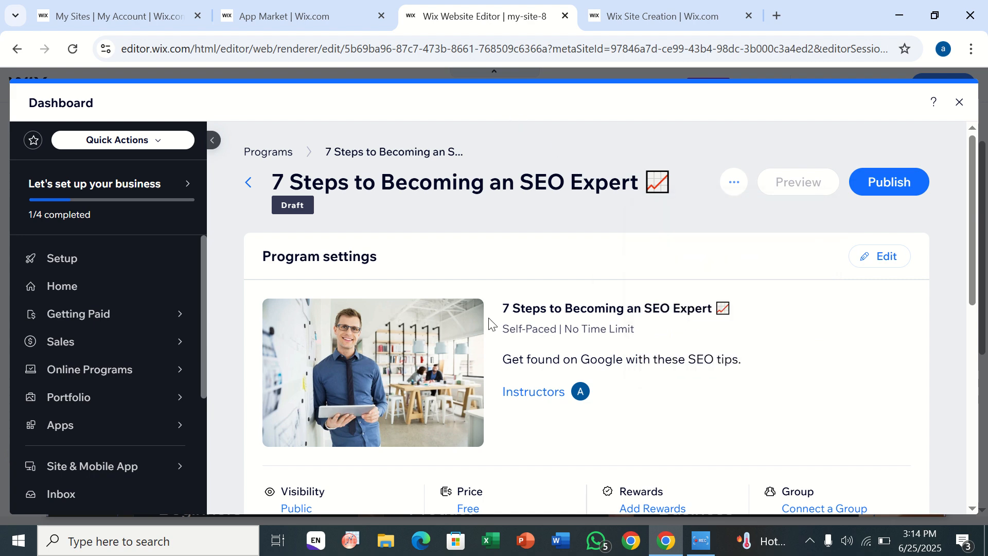